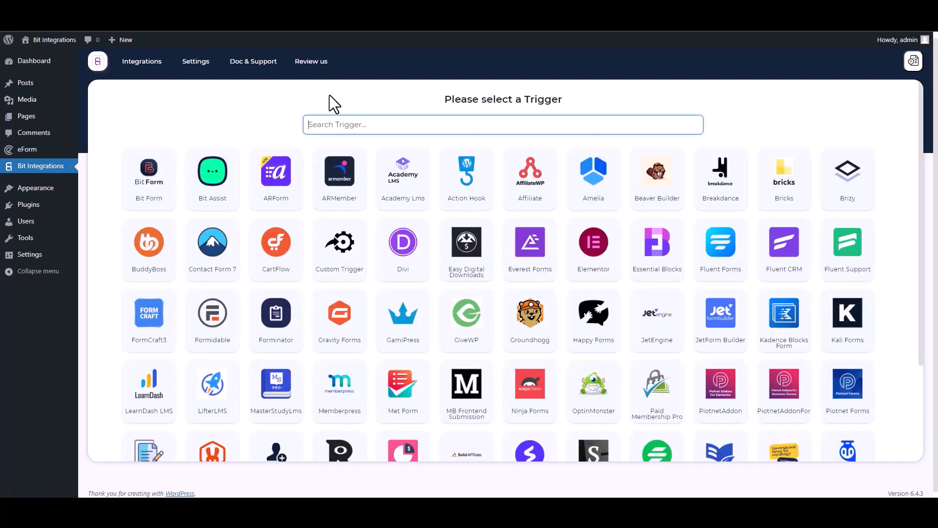
# Step: Choose eForm as the trigger, select the Bit Integrations form, and continue
pyautogui.write('ef')
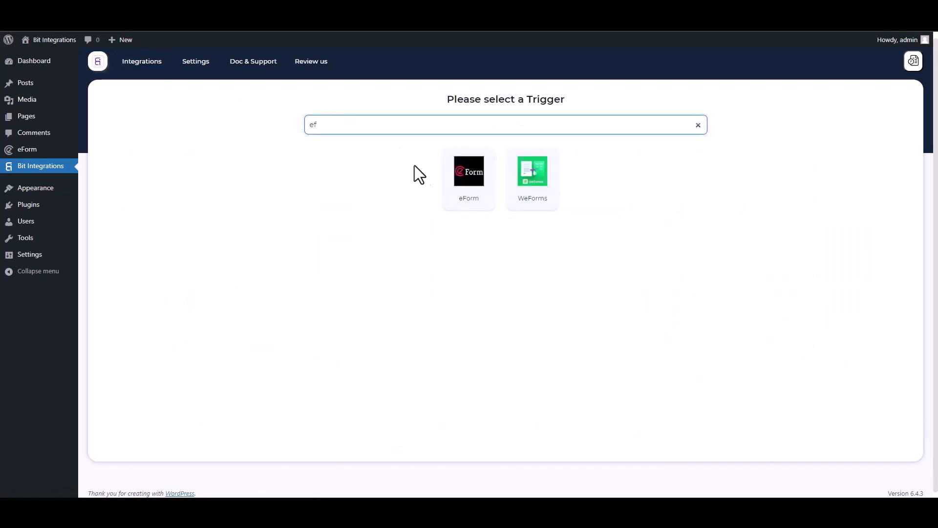
pyautogui.click(462, 190)
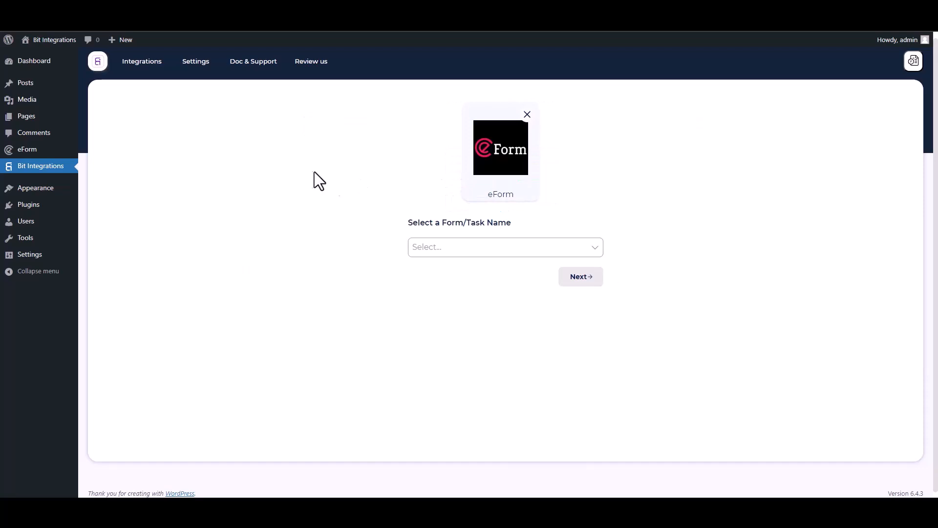
pyautogui.click(438, 244)
pyautogui.click(439, 267)
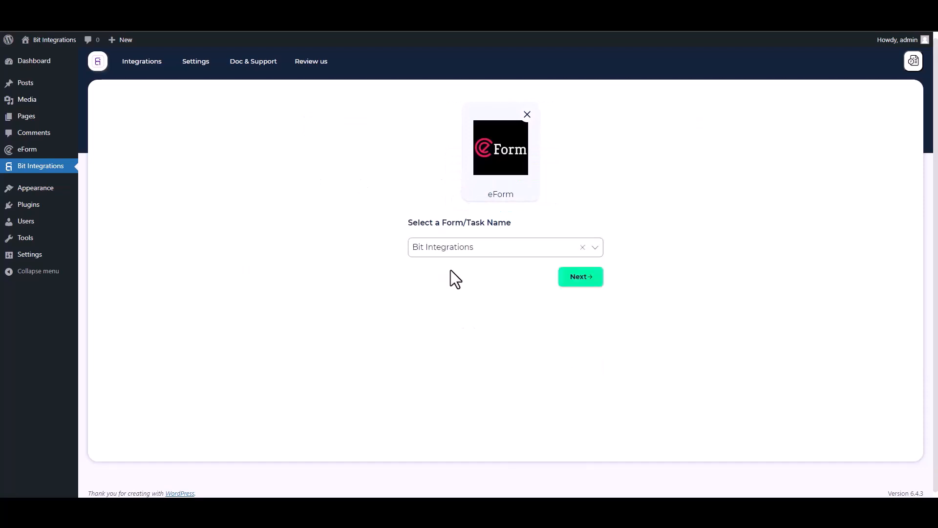
pyautogui.click(573, 278)
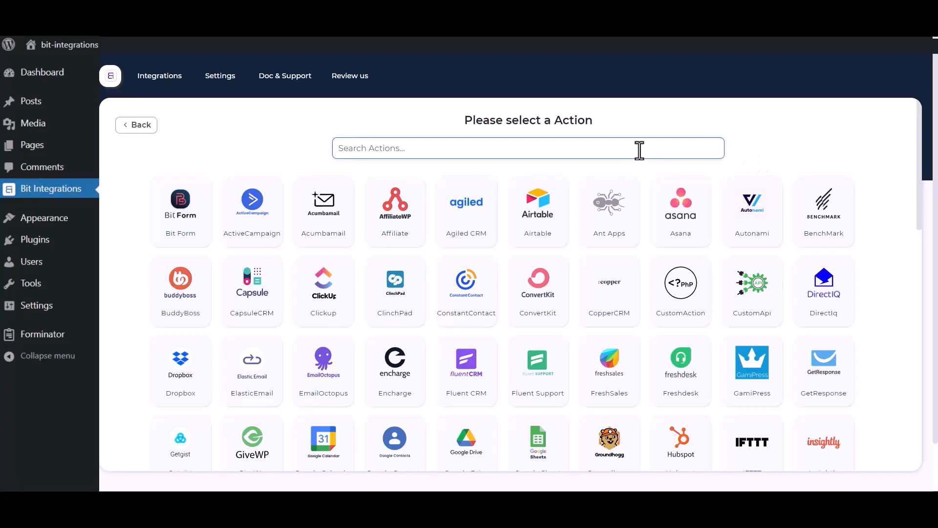
# Step: Choose Salesforce as the action and review its integration settings fields
pyautogui.write('sales')
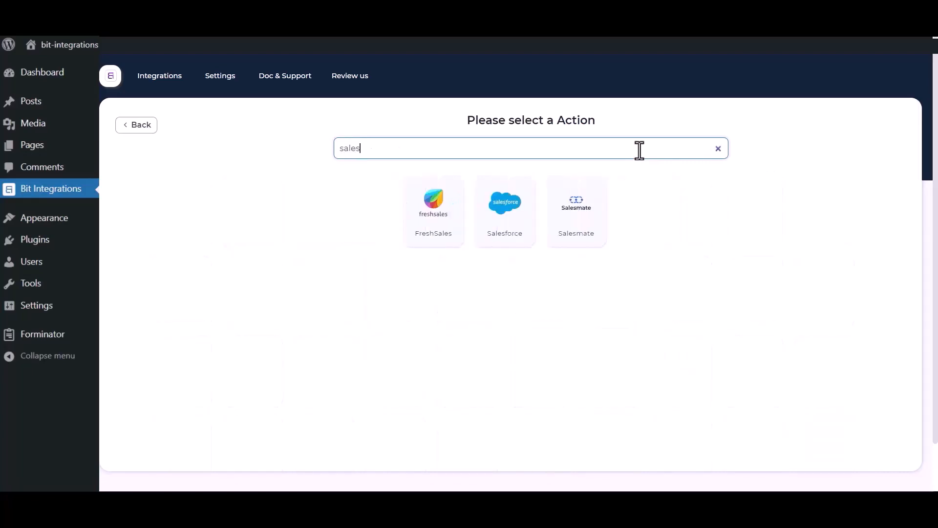
pyautogui.click(496, 230)
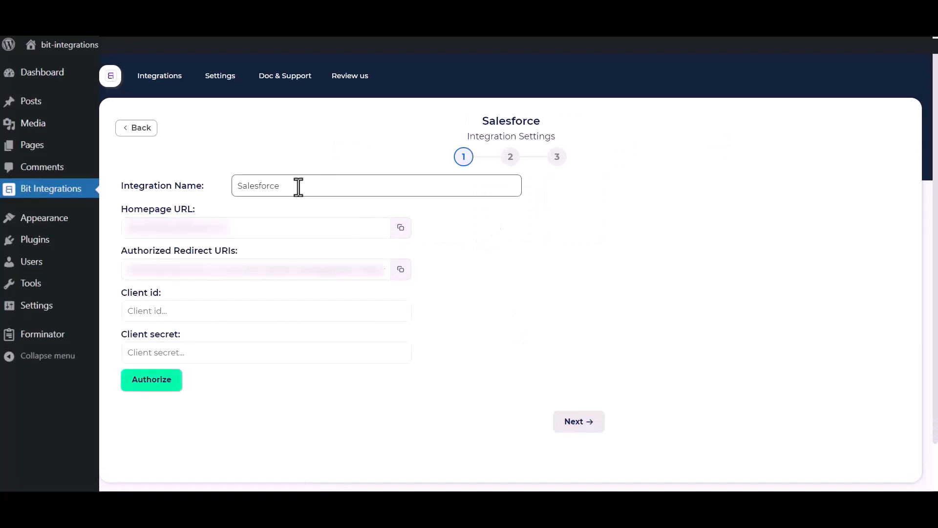
pyautogui.moveTo(305, 185); pyautogui.dragTo(230, 185)
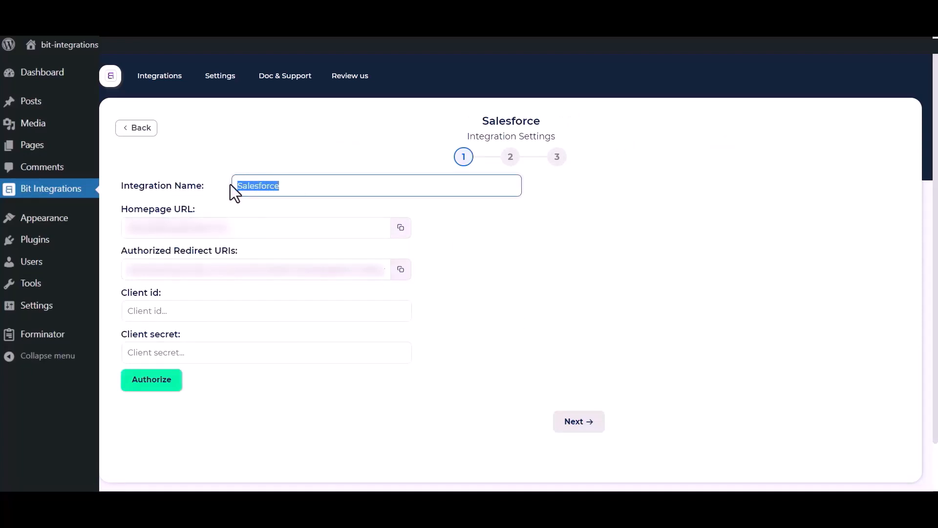
pyautogui.click(571, 342)
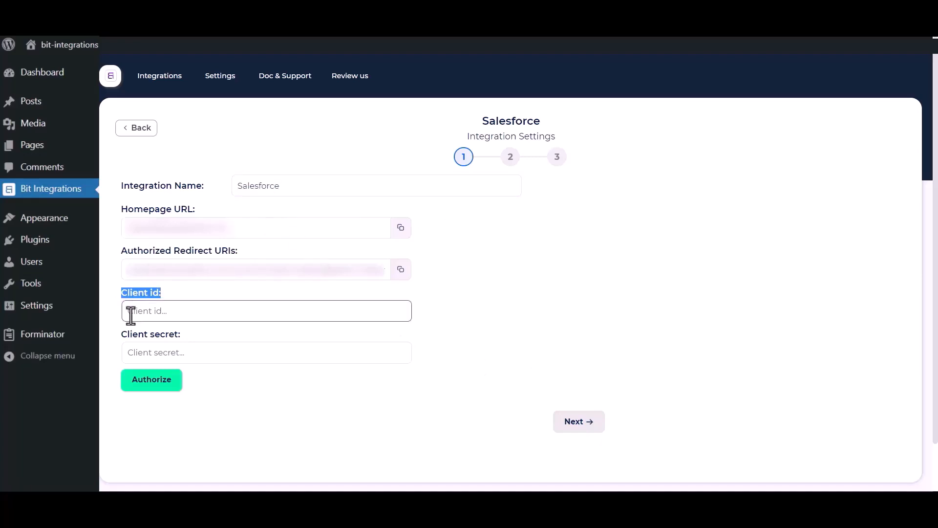
pyautogui.moveTo(120, 334); pyautogui.dragTo(169, 339)
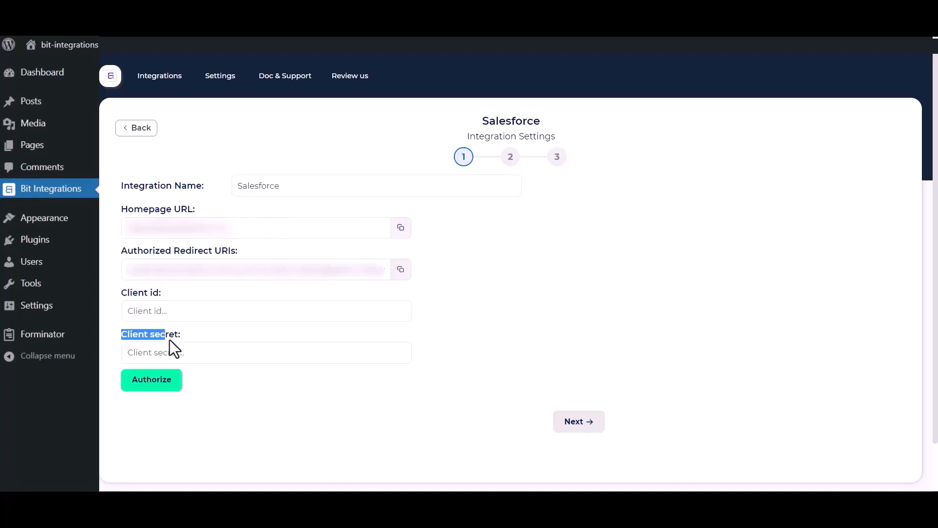
pyautogui.click(500, 323)
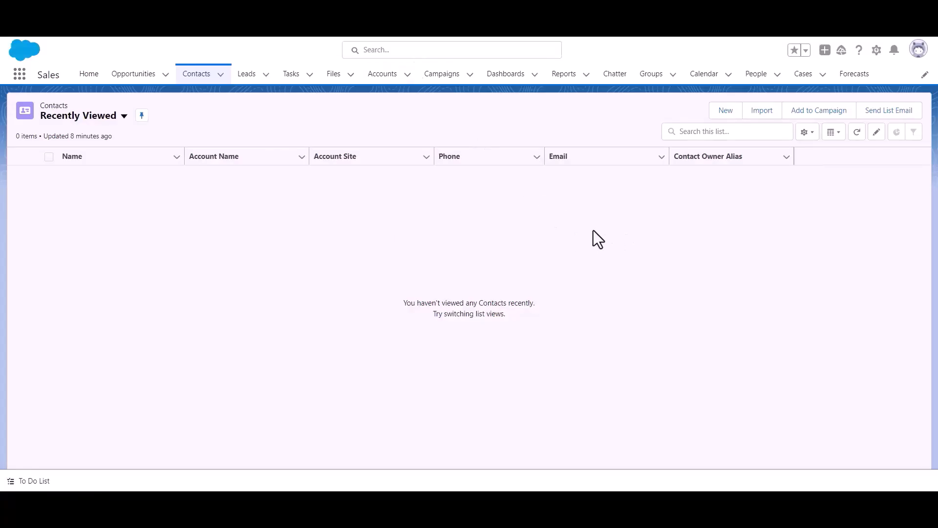
# Step: Switch to Salesforce and open the App Manager under Apps in Setup
pyautogui.click(879, 61)
pyautogui.click(849, 96)
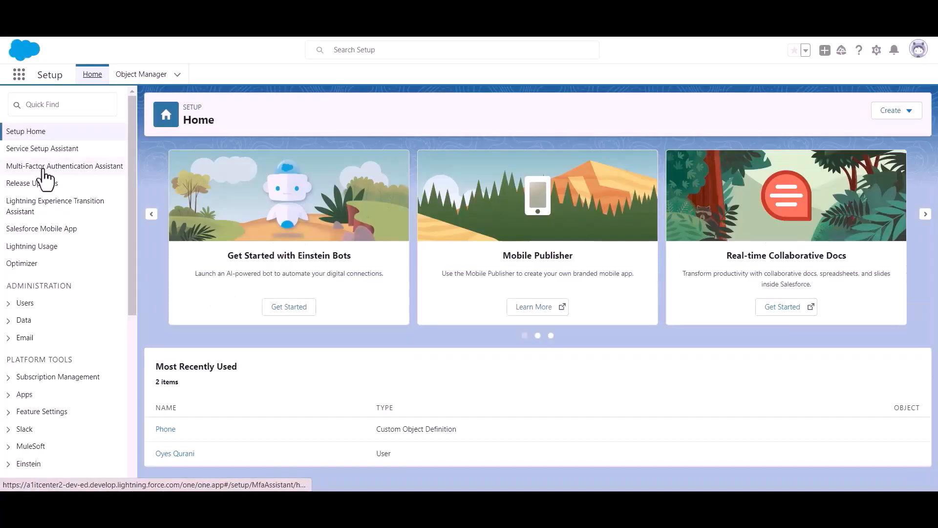
pyautogui.scroll(-3, 59, 209)
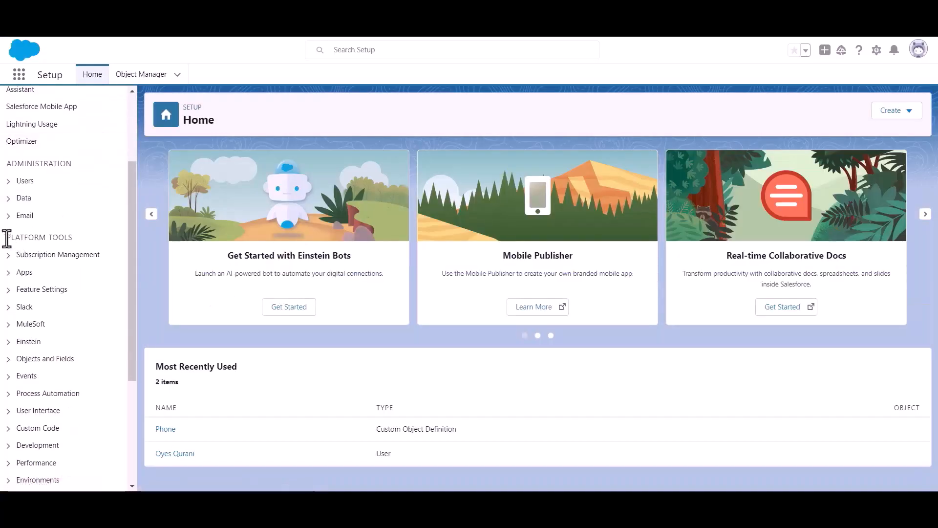
pyautogui.moveTo(7, 239); pyautogui.dragTo(98, 246)
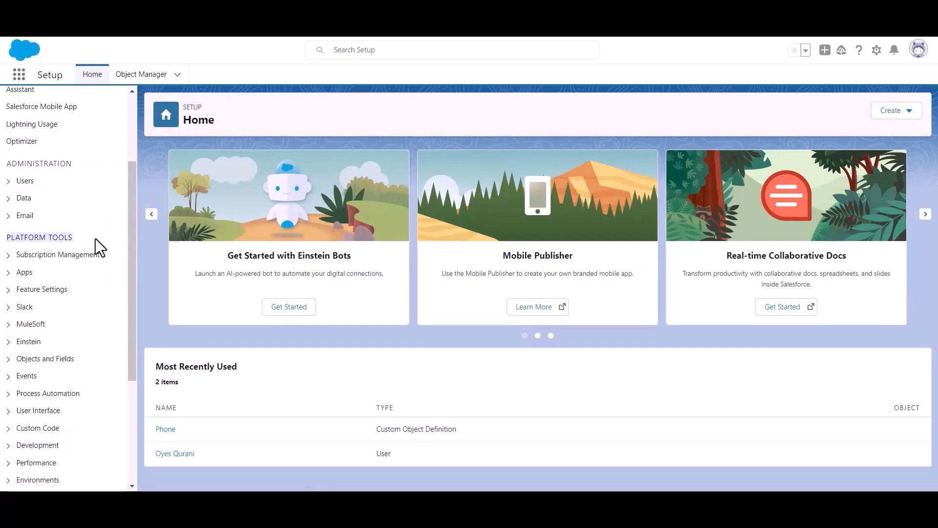
pyautogui.click(12, 275)
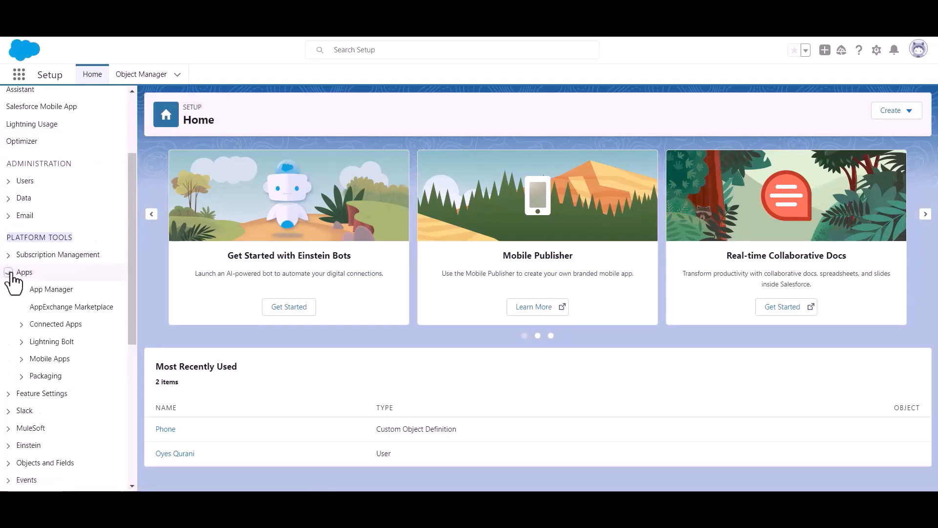
pyautogui.click(56, 296)
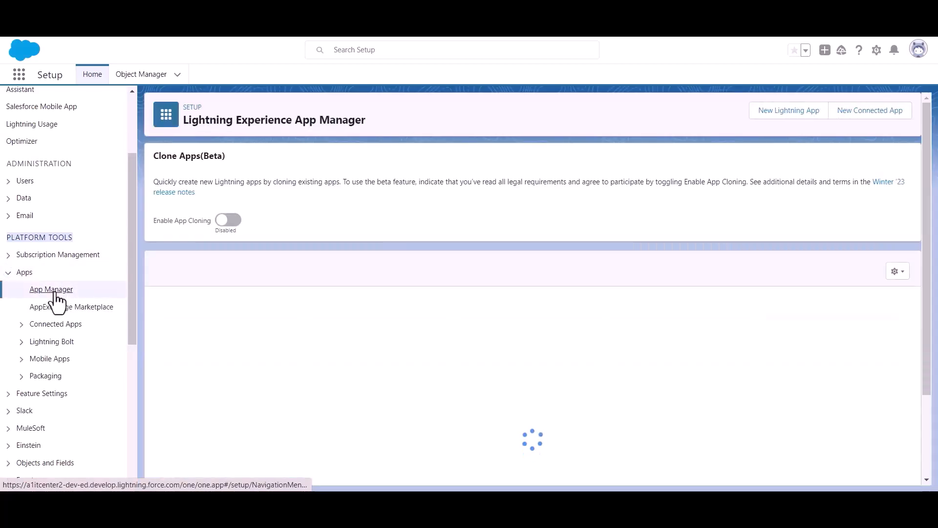
# Step: Start a new connected app named Bit Apps and paste the contact e-mail address
pyautogui.click(864, 117)
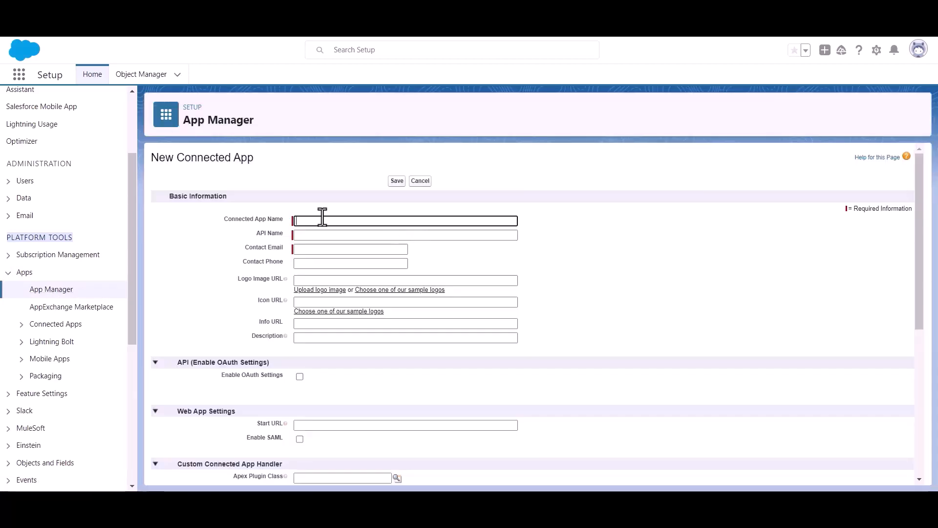
pyautogui.write('B')
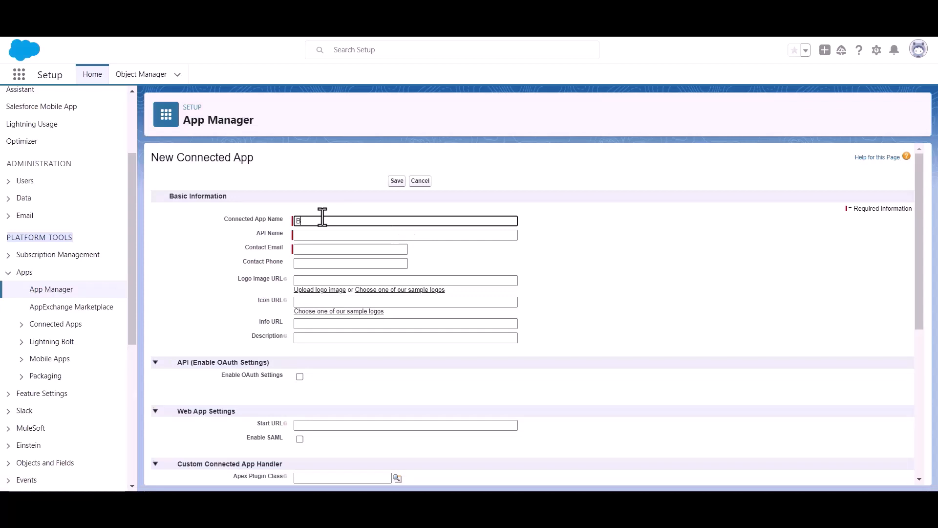
pyautogui.write('it Apps')
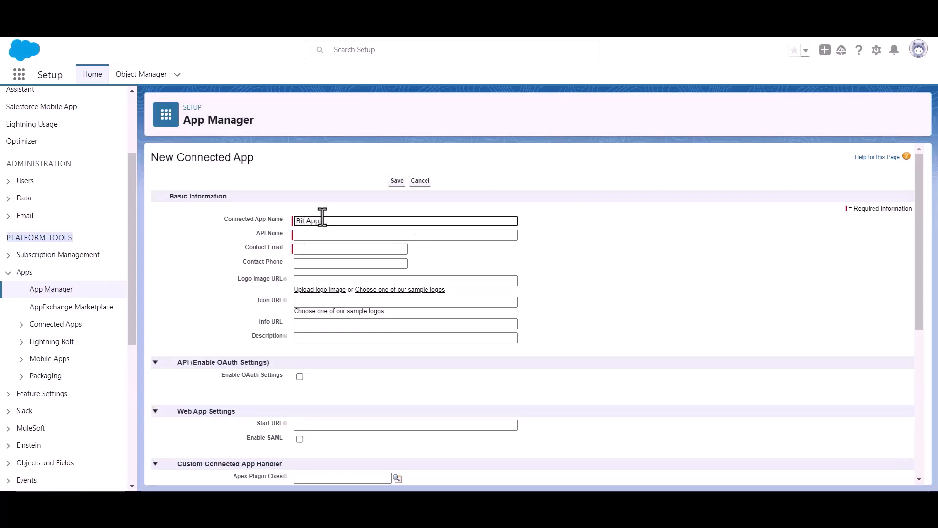
pyautogui.click(328, 250)
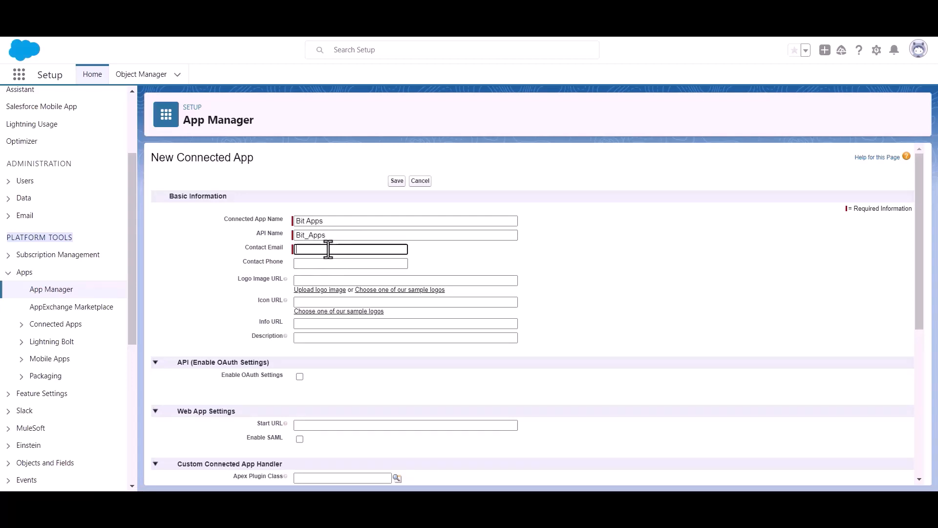
pyautogui.hotkey('ctrl', 'v')
pyautogui.click(458, 254)
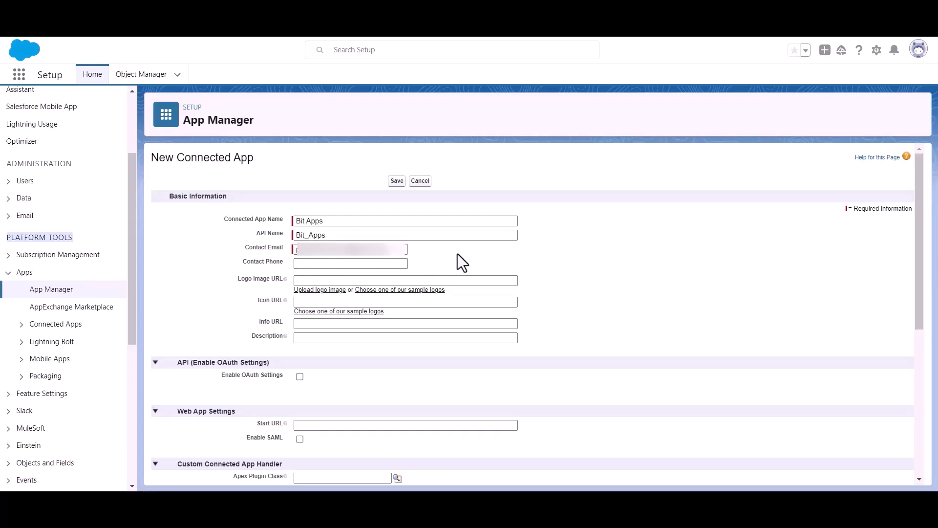
# Step: Enable OAuth settings for the connected app
pyautogui.scroll(-1, 456, 251)
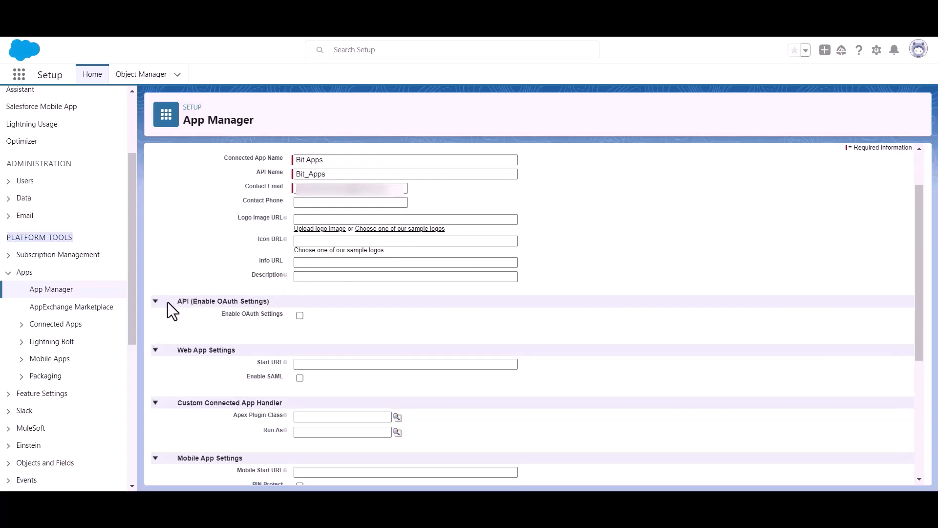
pyautogui.moveTo(194, 300); pyautogui.dragTo(284, 298)
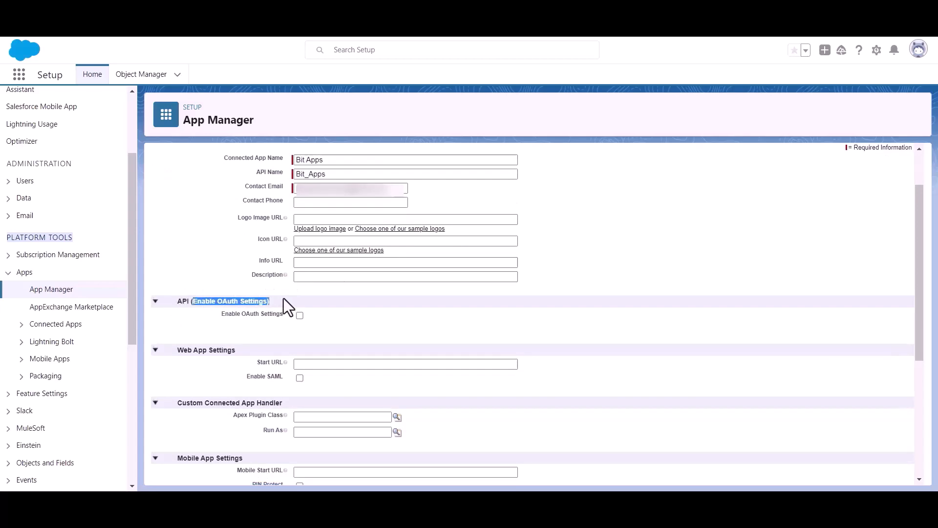
pyautogui.click(373, 330)
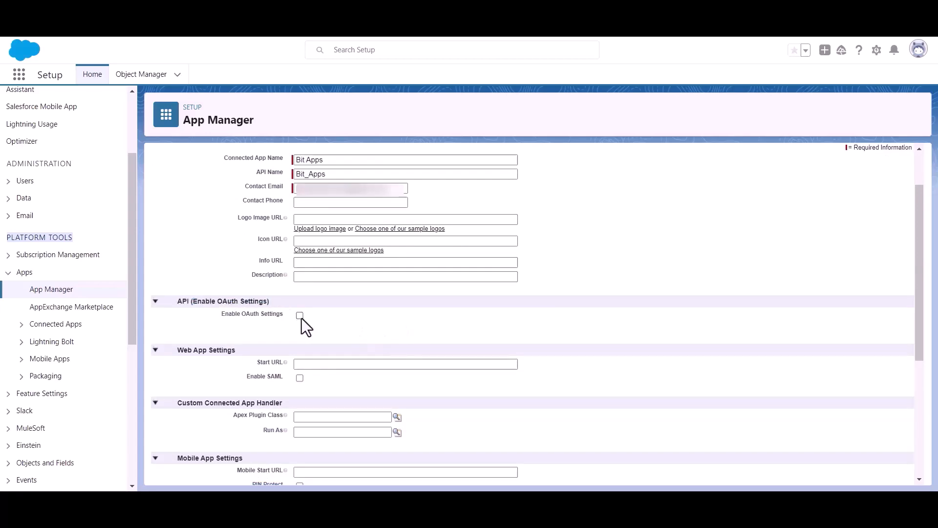
pyautogui.click(300, 315)
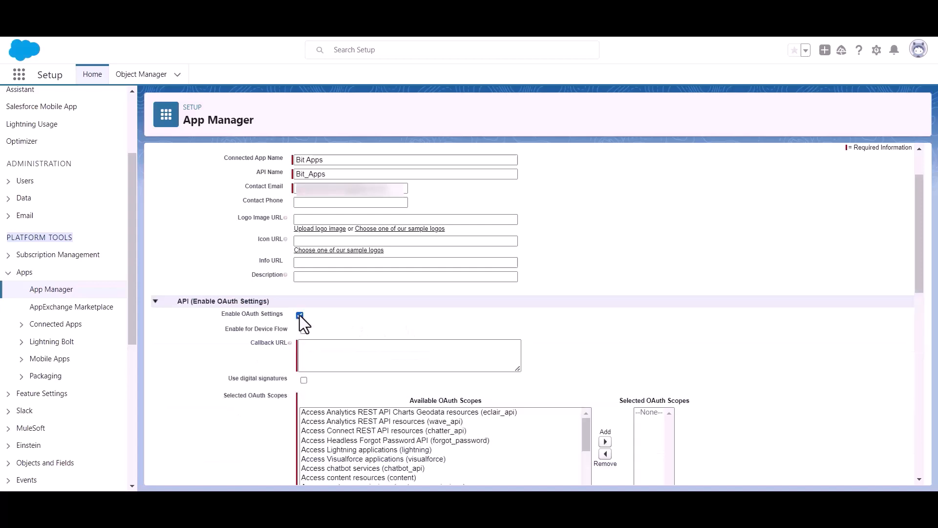
# Step: Copy the authorized redirect URI from Bit Integrations and paste it as the connected app's callback URL
pyautogui.scroll(-1, 310, 319)
pyautogui.click(328, 289)
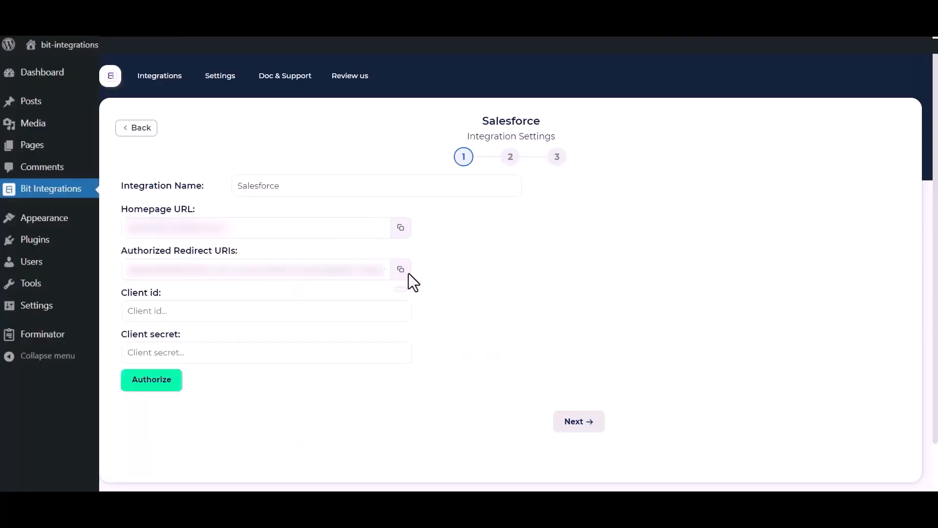
pyautogui.click(400, 272)
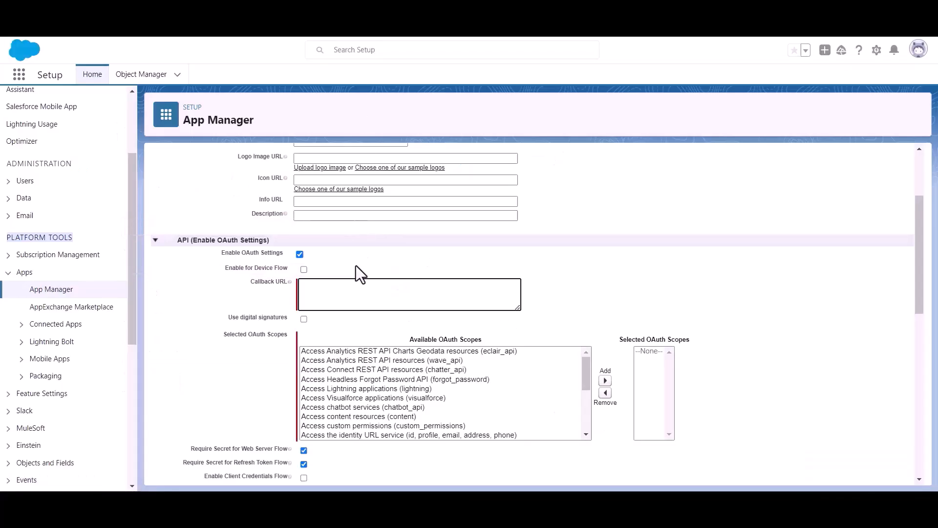
pyautogui.hotkey('ctrl', 'v')
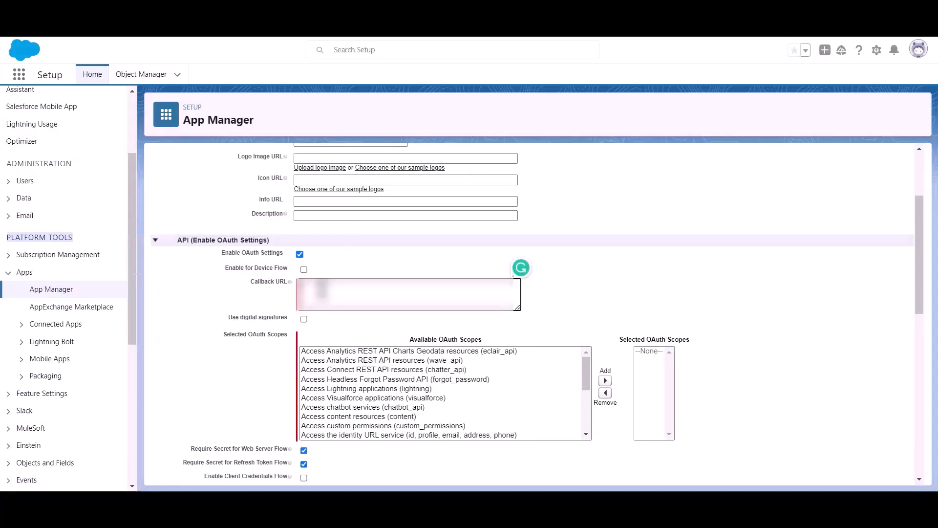
# Step: Add the Full access (full) OAuth scope to the selected OAuth scopes
pyautogui.moveTo(224, 335); pyautogui.dragTo(254, 340)
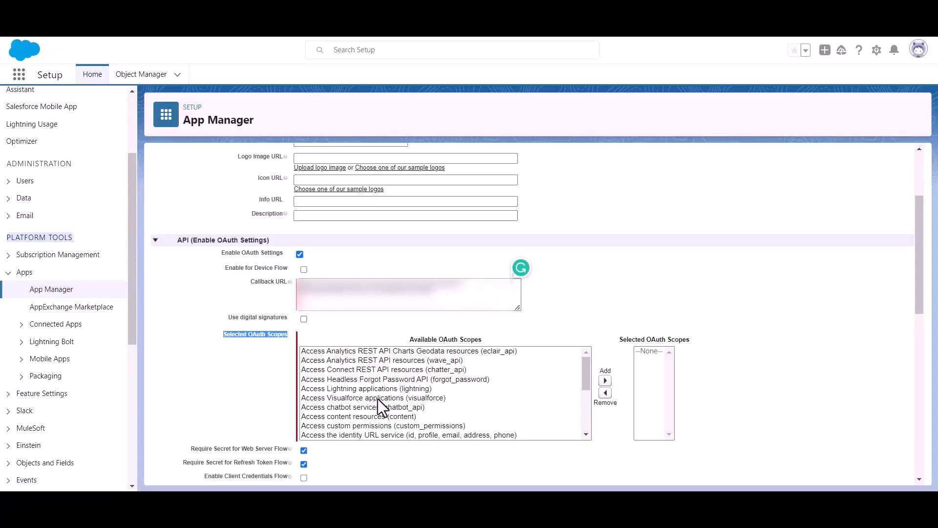
pyautogui.scroll(-8, 420, 401)
pyautogui.scroll(2, 414, 394)
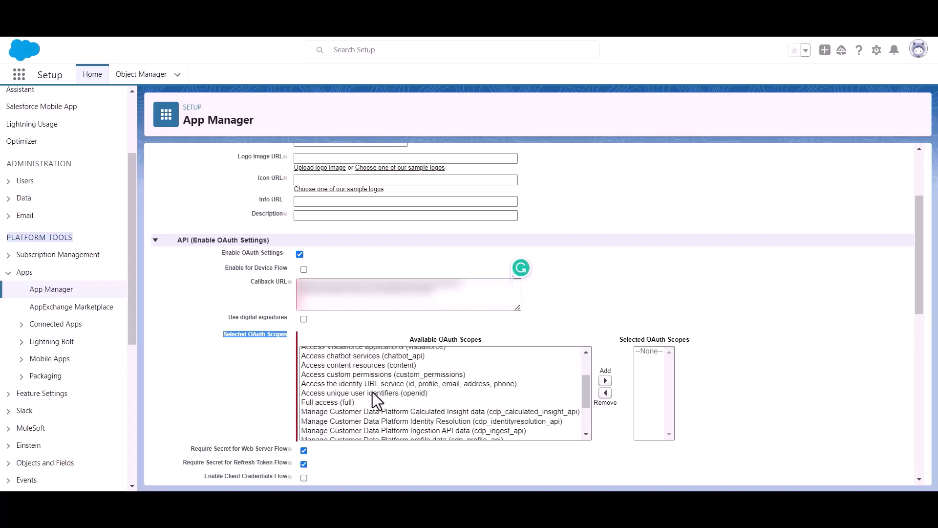
pyautogui.click(319, 403)
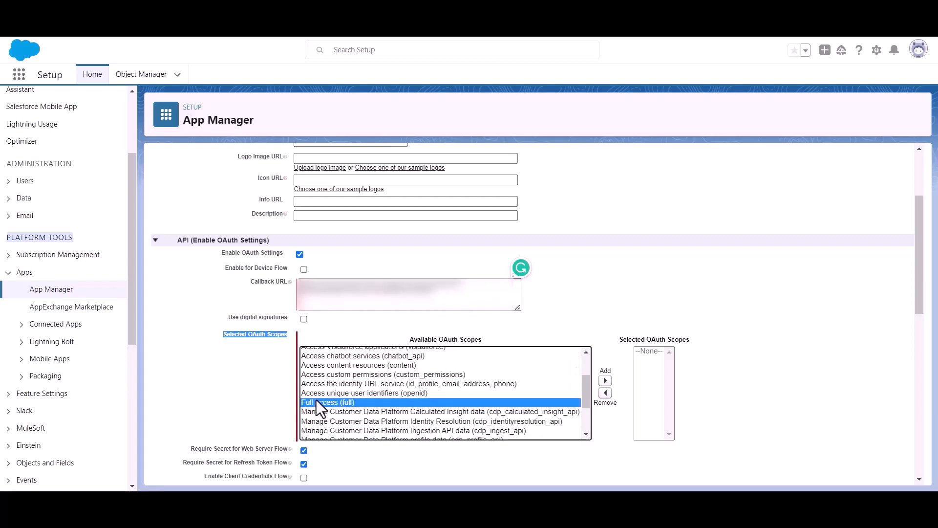
pyautogui.click(605, 380)
# Step: Save the new connected app and continue past the confirmation
pyautogui.scroll(-3, 467, 352)
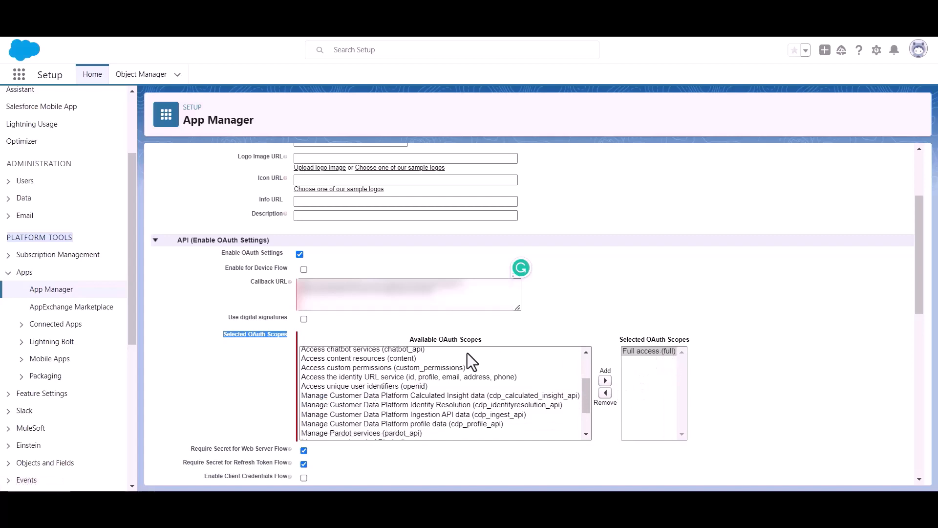
pyautogui.scroll(-10, 398, 369)
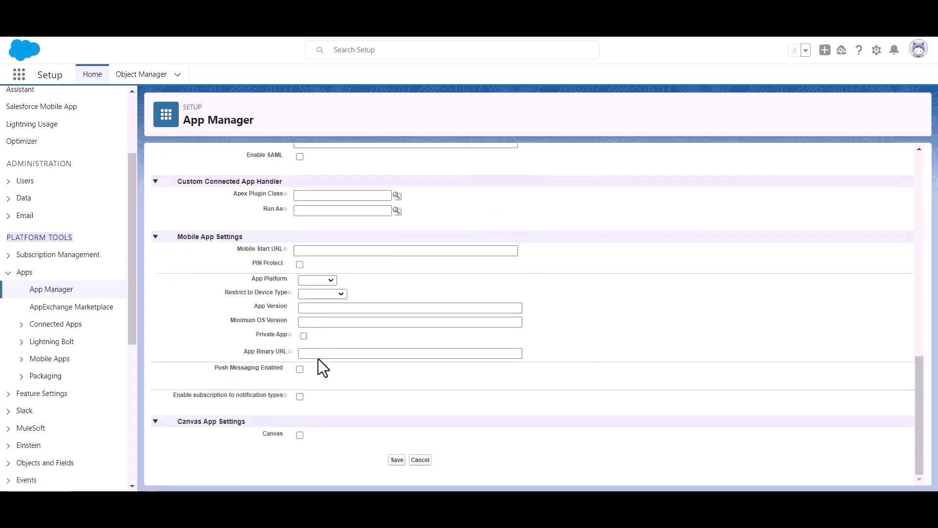
pyautogui.click(397, 459)
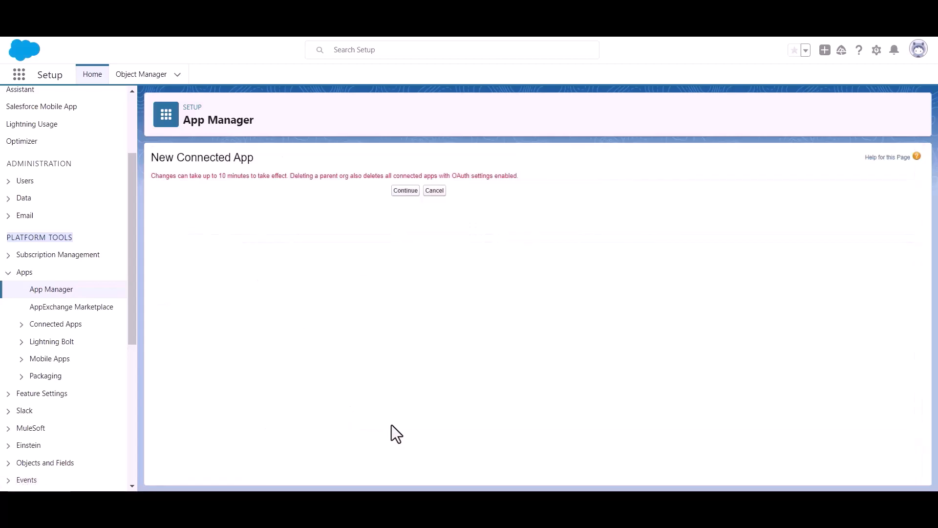
pyautogui.click(396, 191)
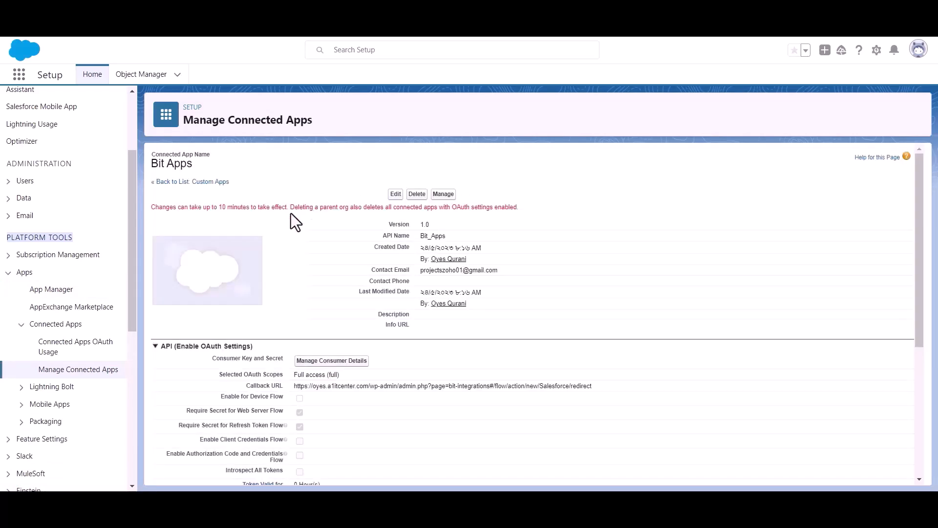
pyautogui.tripleClick(240, 207)
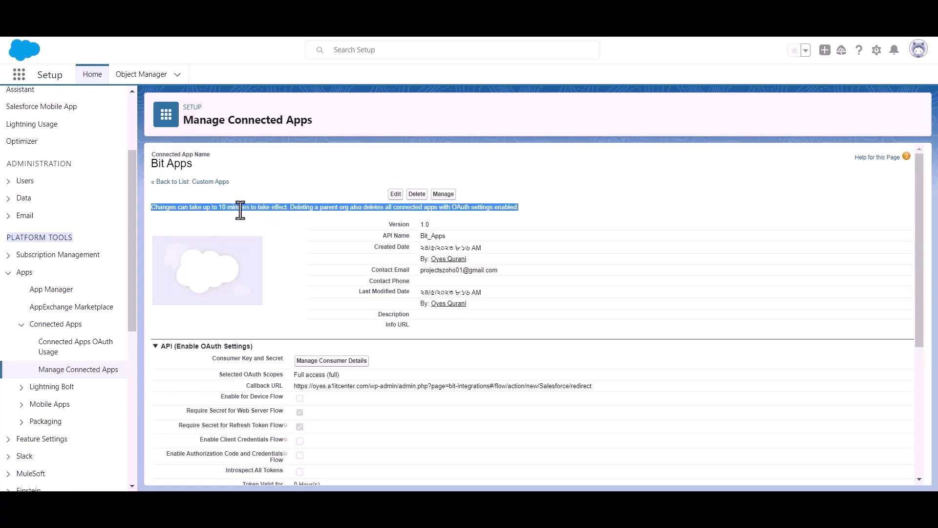
# Step: Open the connected app's consumer details and verify your identity by entering the emailed verification code
pyautogui.click(299, 222)
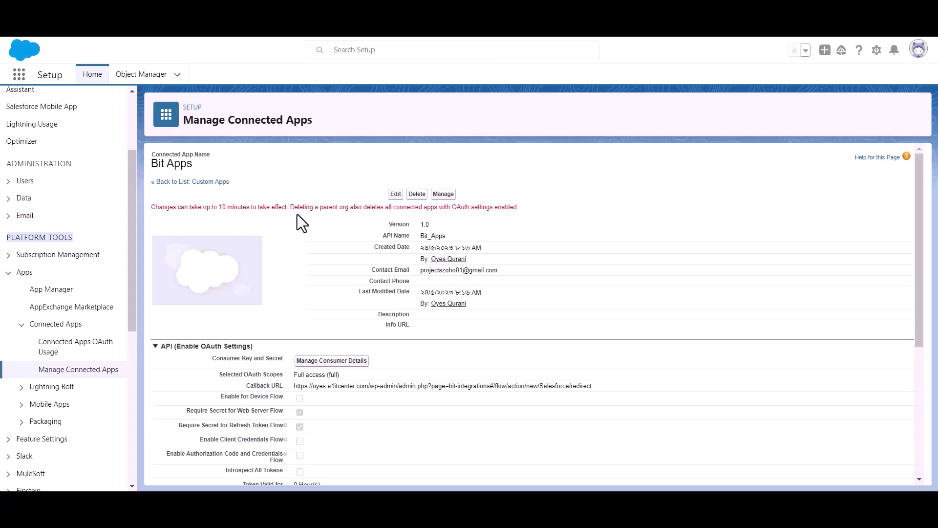
pyautogui.scroll(-1, 297, 216)
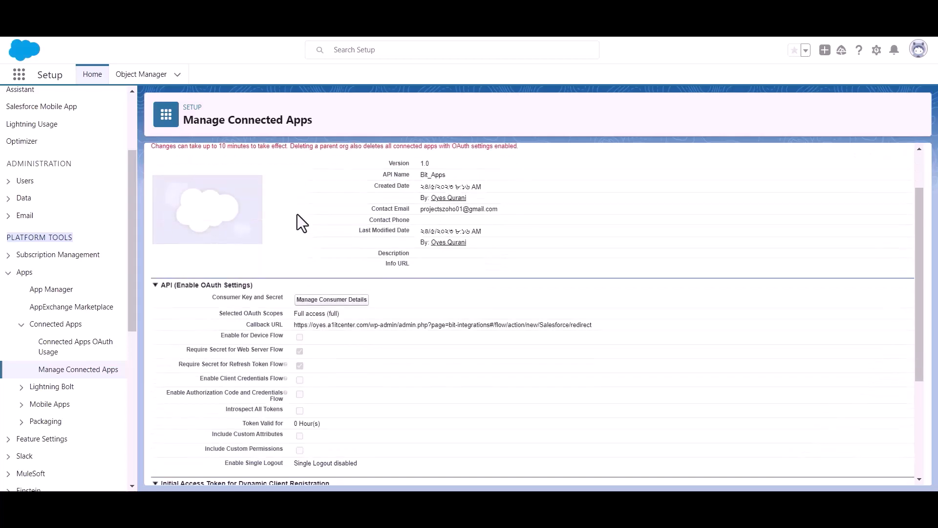
pyautogui.click(330, 301)
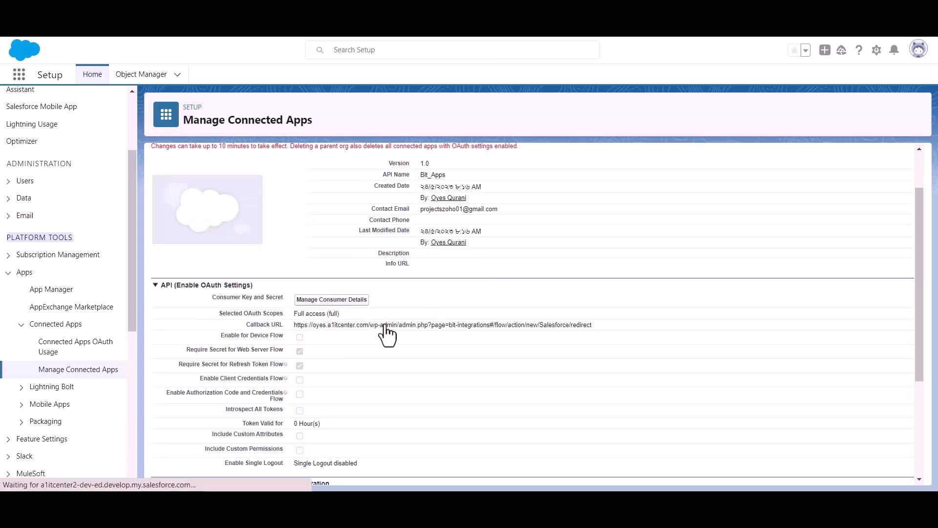
pyautogui.click(444, 356)
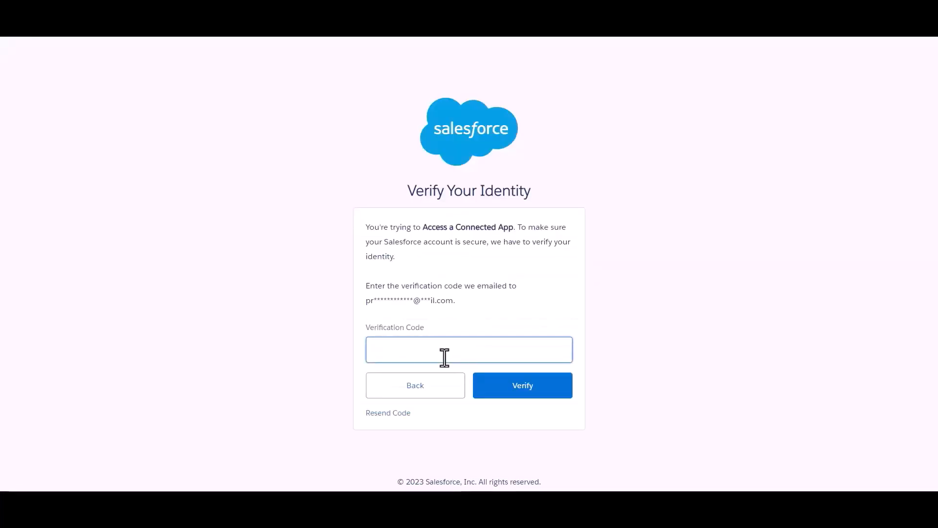
pyautogui.click(487, 306)
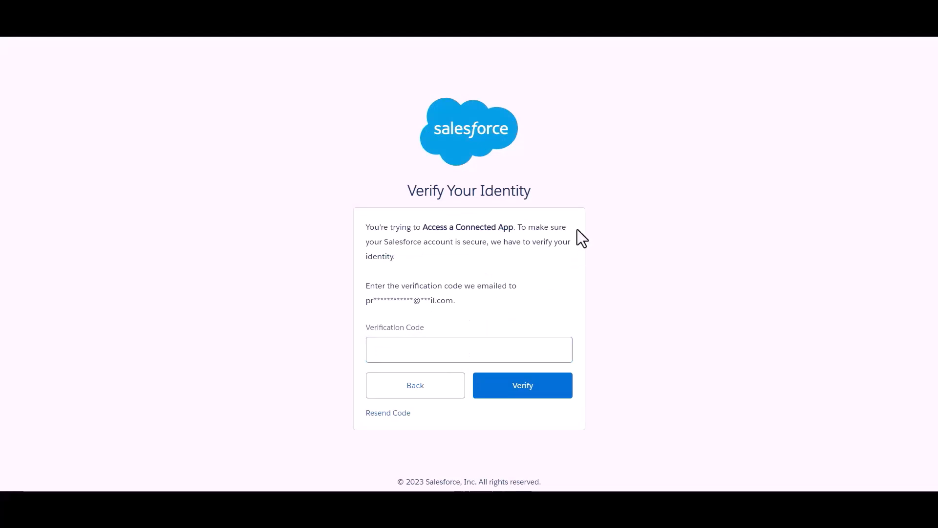
pyautogui.click(484, 348)
pyautogui.hotkey('ctrl', 'v')
pyautogui.click(516, 303)
pyautogui.click(531, 397)
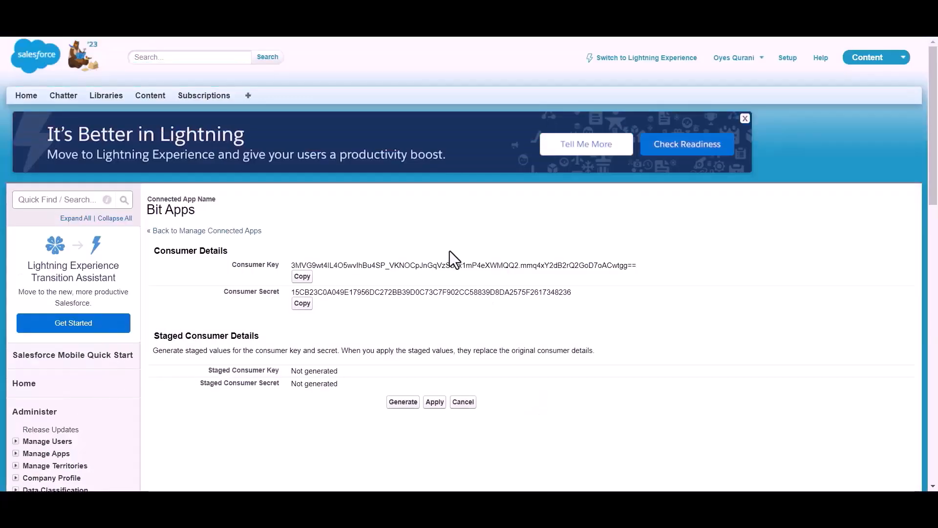
# Step: Copy the connected app's consumer key and paste it into the Client id field of the Salesforce integration
pyautogui.scroll(-1, 436, 235)
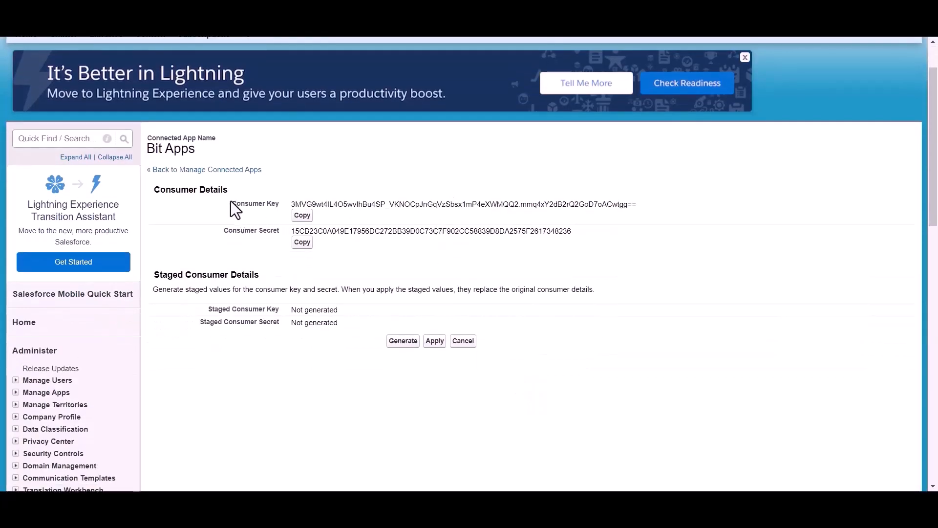
pyautogui.moveTo(216, 233); pyautogui.dragTo(283, 233)
pyautogui.click(333, 256)
pyautogui.scroll(1, 333, 256)
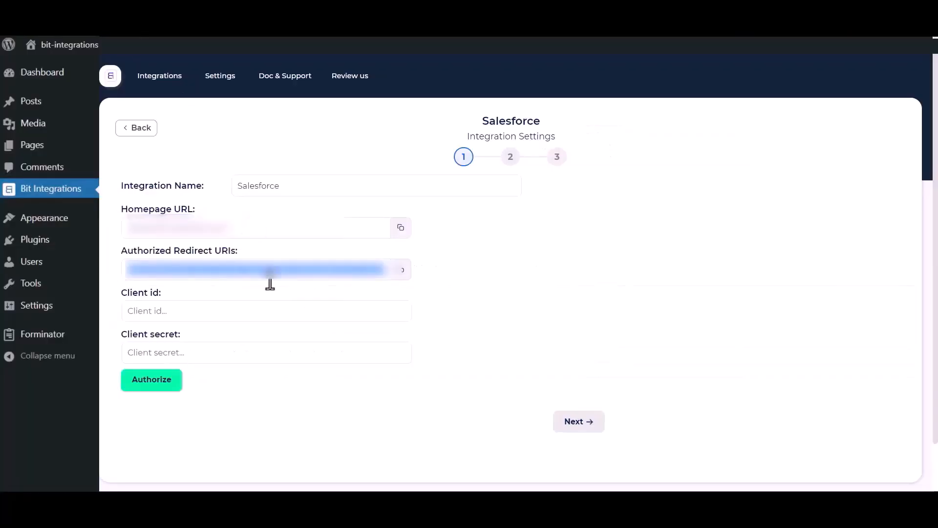
pyautogui.click(200, 309)
pyautogui.hotkey('ctrl', 'v')
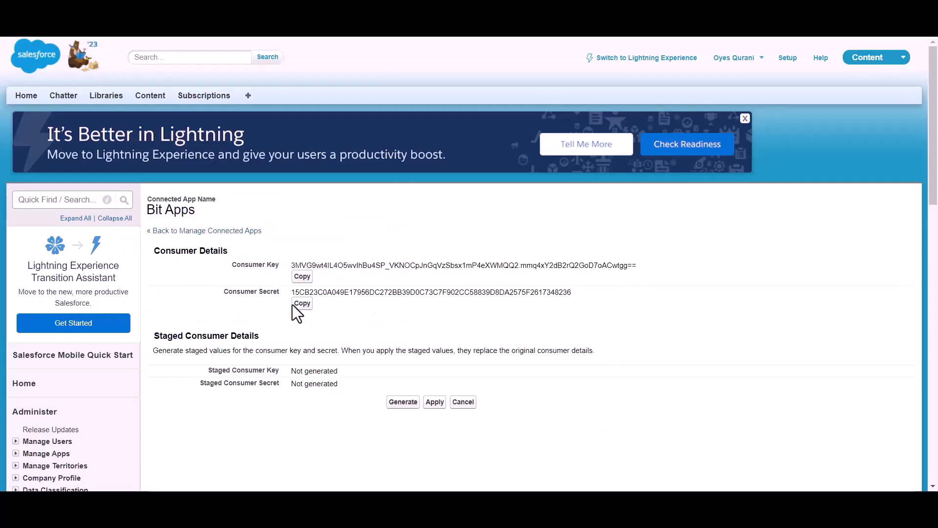
# Step: Copy the consumer secret and paste it into the Client secret field of the integration
pyautogui.click(302, 306)
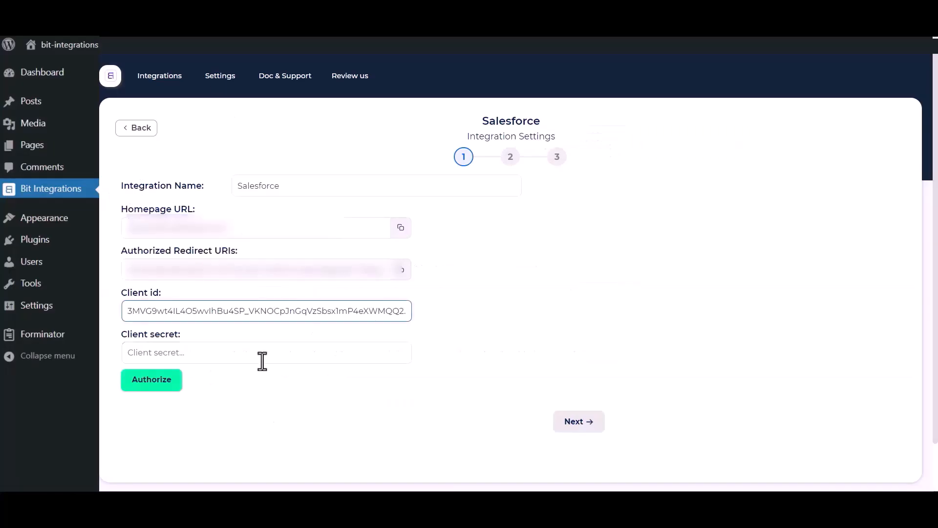
pyautogui.click(266, 351)
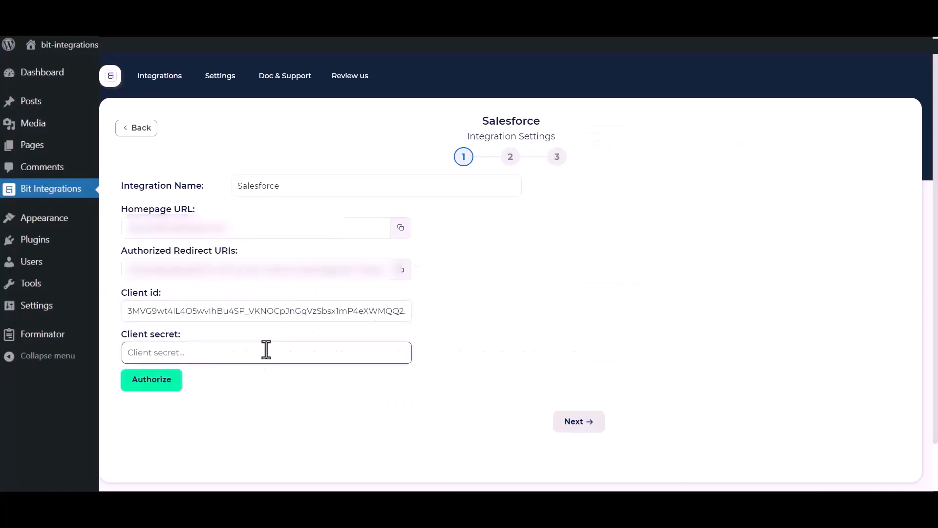
pyautogui.hotkey('ctrl', 'v')
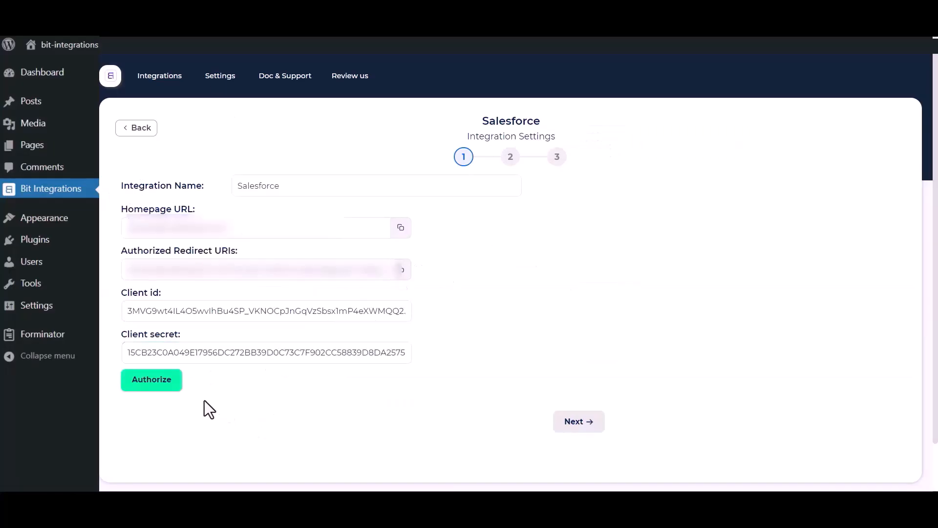
# Step: Authorize the integration and allow Bit Apps access to the Salesforce account
pyautogui.click(140, 387)
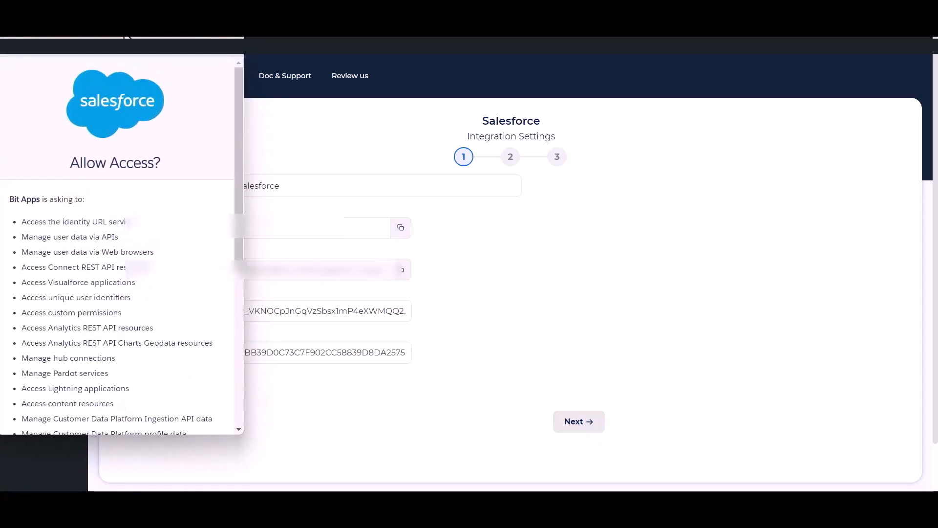
pyautogui.scroll(-5, 146, 243)
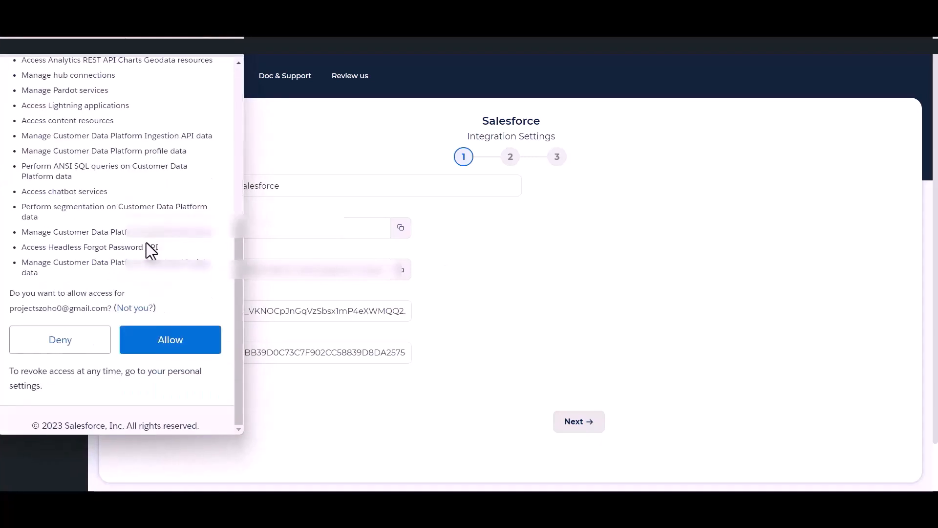
pyautogui.click(172, 350)
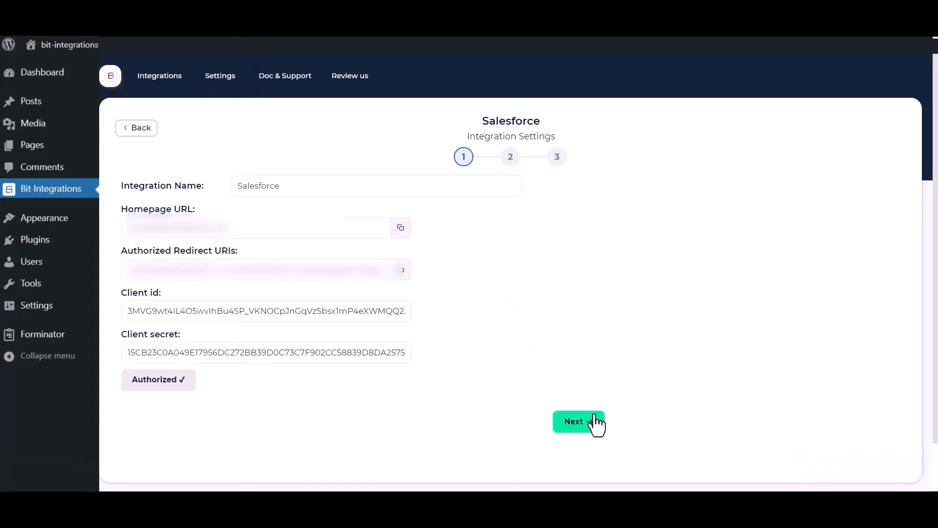
# Step: Continue to the second integration step and choose Create lead as the action
pyautogui.click(581, 424)
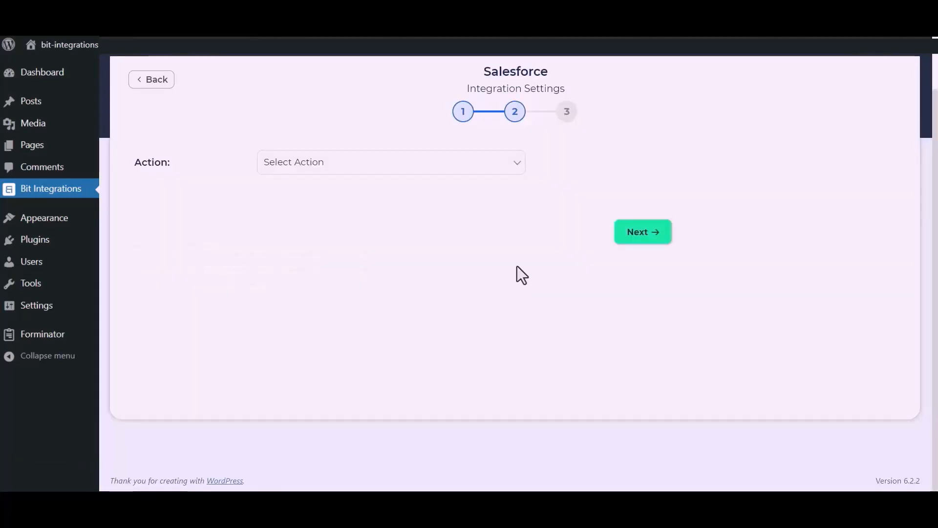
pyautogui.click(465, 168)
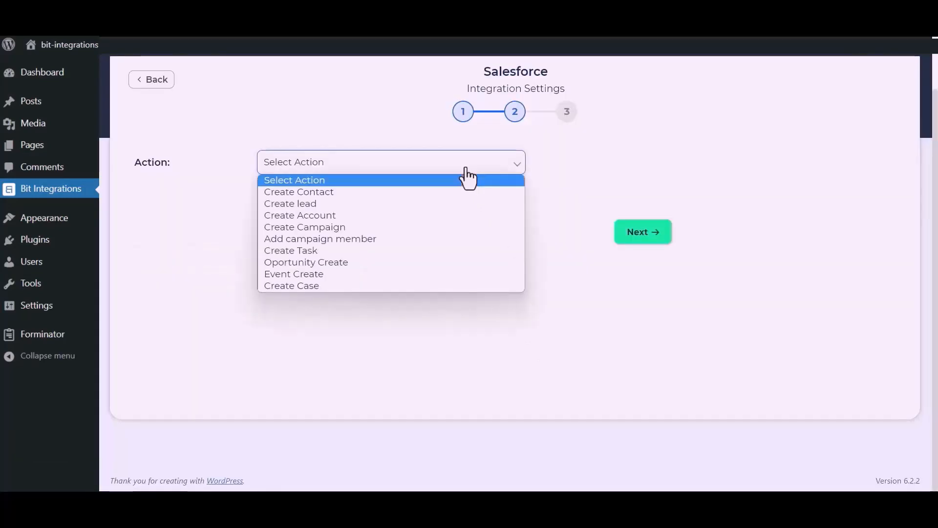
pyautogui.click(327, 205)
# Step: Map the Name form field to Last Name and the Email form field to Email
pyautogui.click(313, 270)
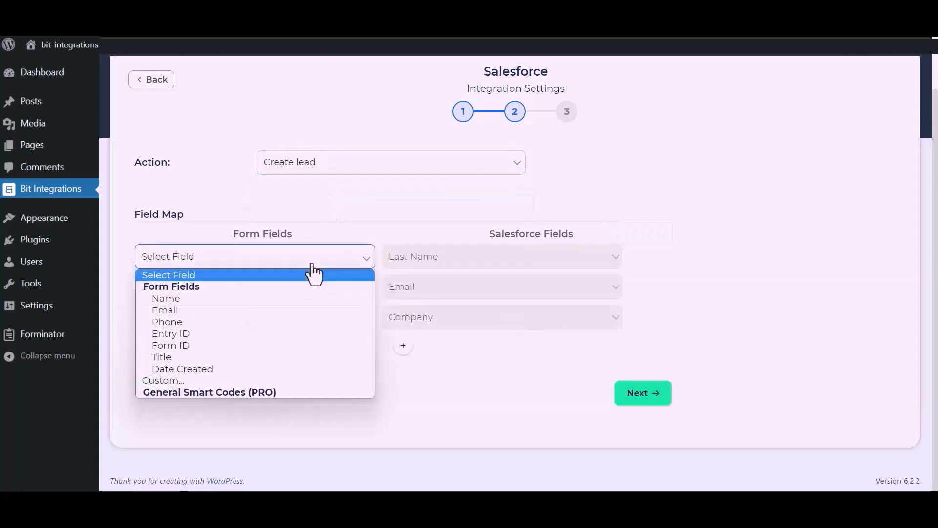
pyautogui.click(222, 299)
pyautogui.click(243, 299)
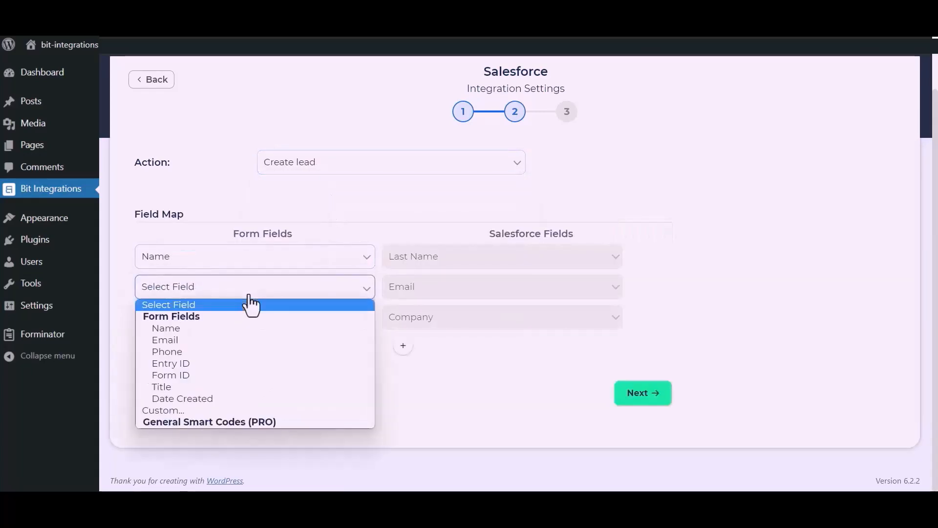
pyautogui.click(195, 336)
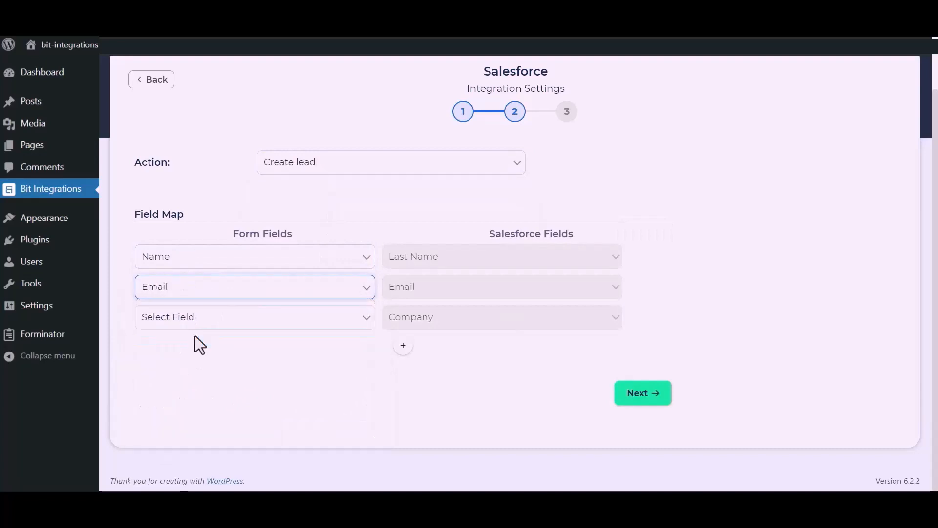
# Step: Map a custom value Bit Apps to the Salesforce Company field
pyautogui.click(222, 323)
pyautogui.click(168, 443)
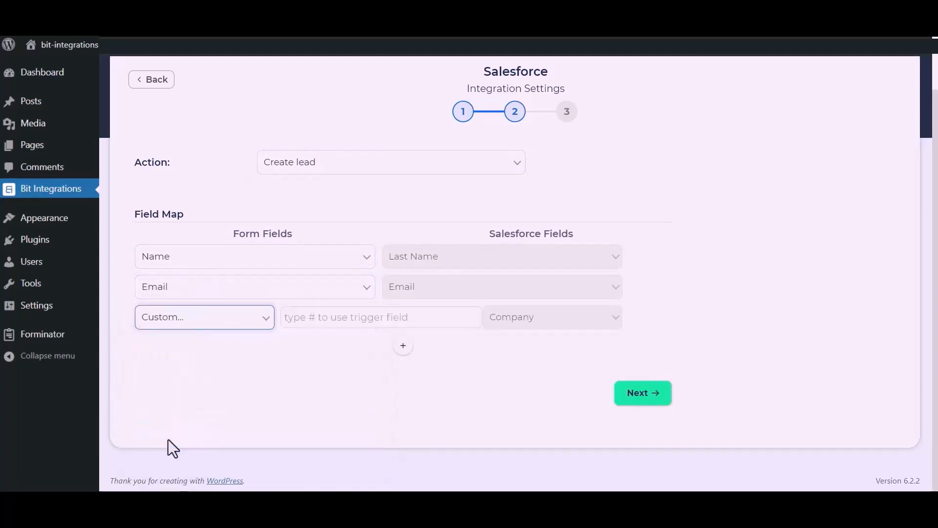
pyautogui.click(329, 324)
pyautogui.write('B')
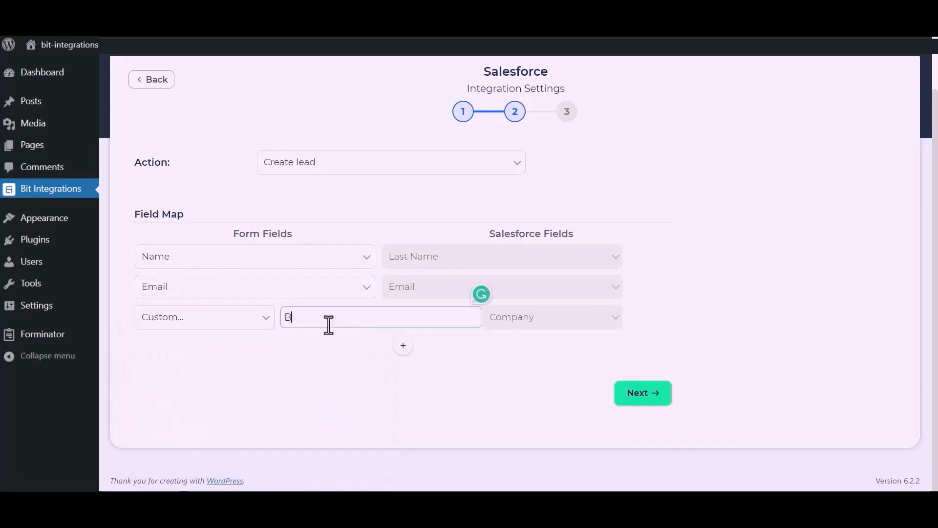
pyautogui.write('it Apps')
# Step: Add a field-map row linking the Phone form field to the Salesforce Phone field
pyautogui.moveTo(359, 378); pyautogui.dragTo(426, 326)
pyautogui.click(403, 346)
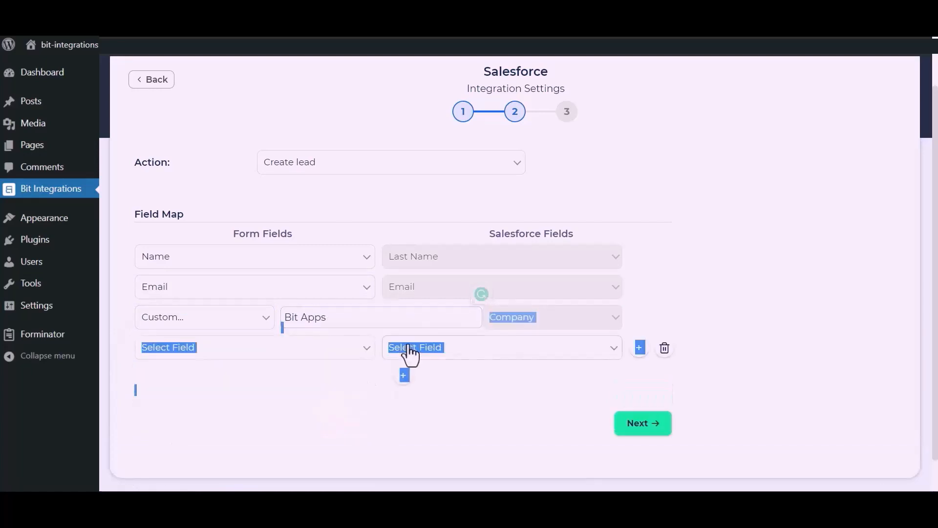
pyautogui.click(303, 351)
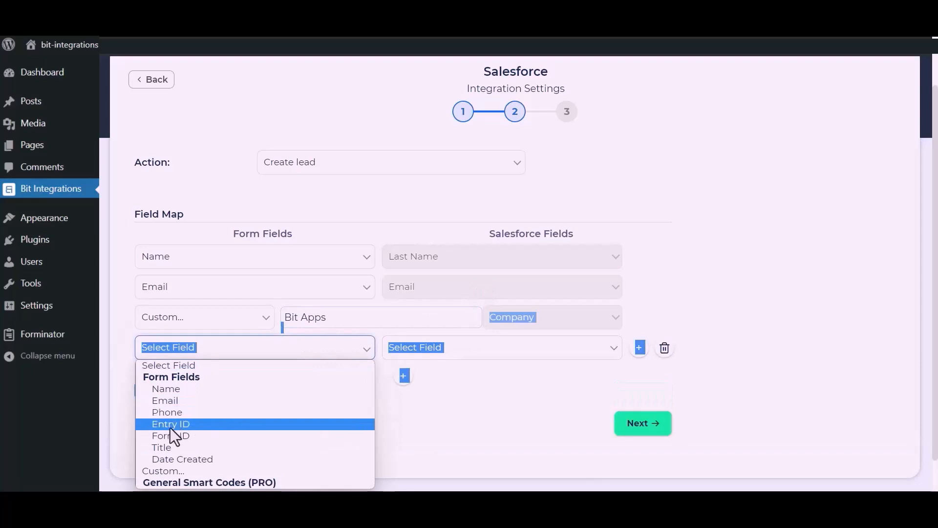
pyautogui.click(169, 412)
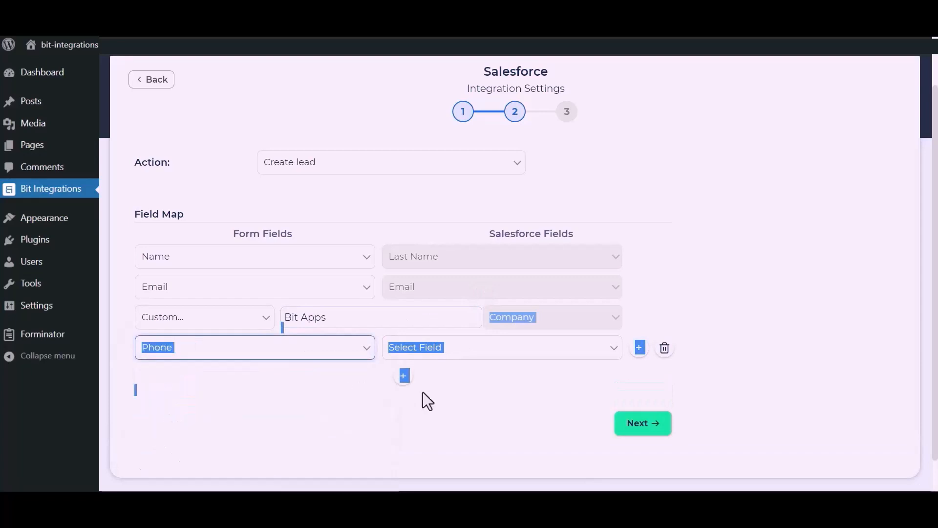
pyautogui.click(509, 350)
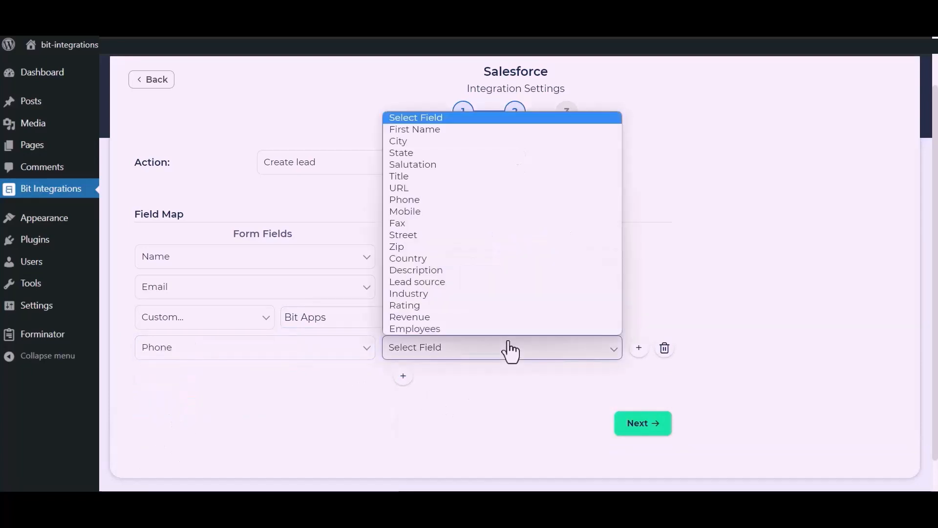
pyautogui.click(418, 202)
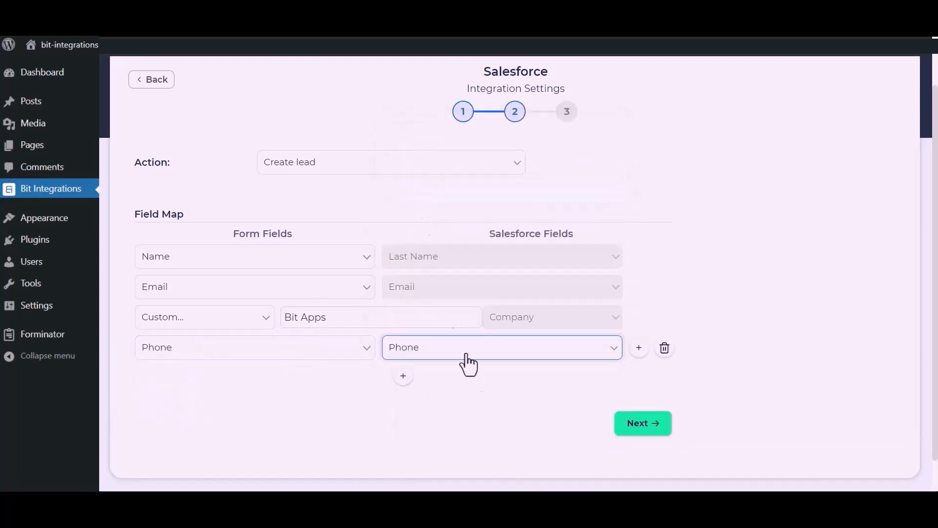
# Step: Proceed to the final step and finish and save the integration
pyautogui.click(648, 428)
pyautogui.click(521, 218)
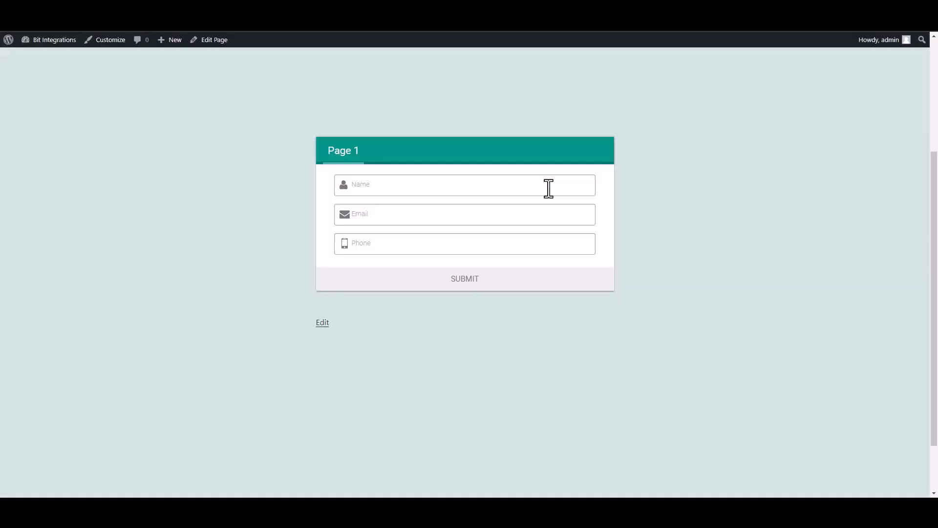
pyautogui.click(548, 189)
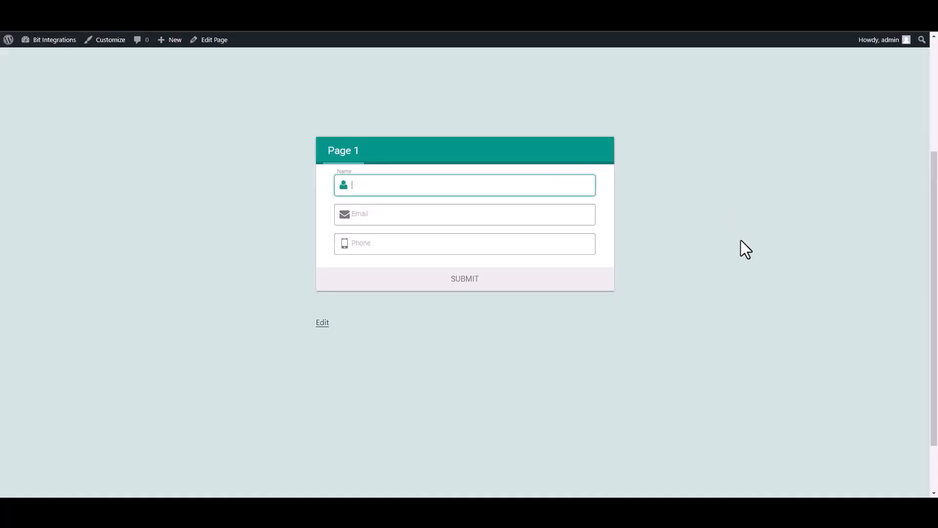
# Step: Enter Bit Integrations as the name in the published form
pyautogui.write('Bit Integrations')
pyautogui.press('Tab')
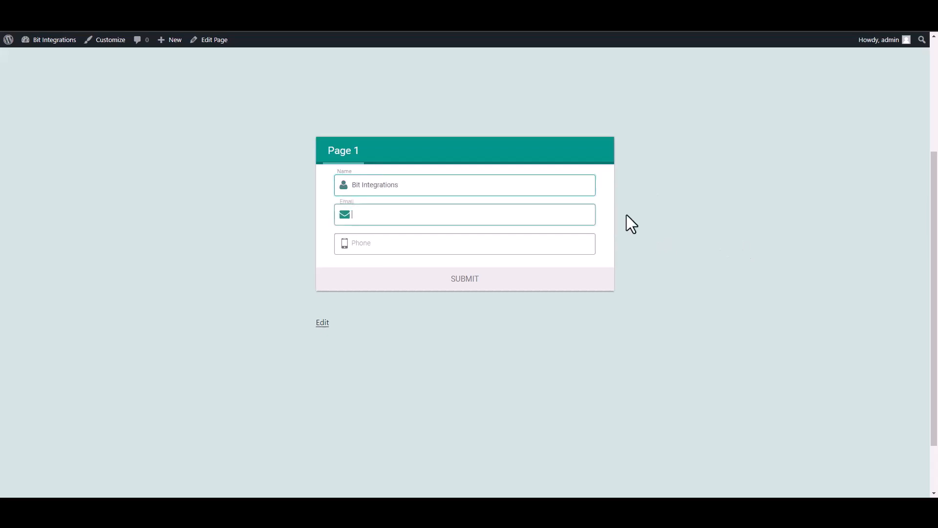
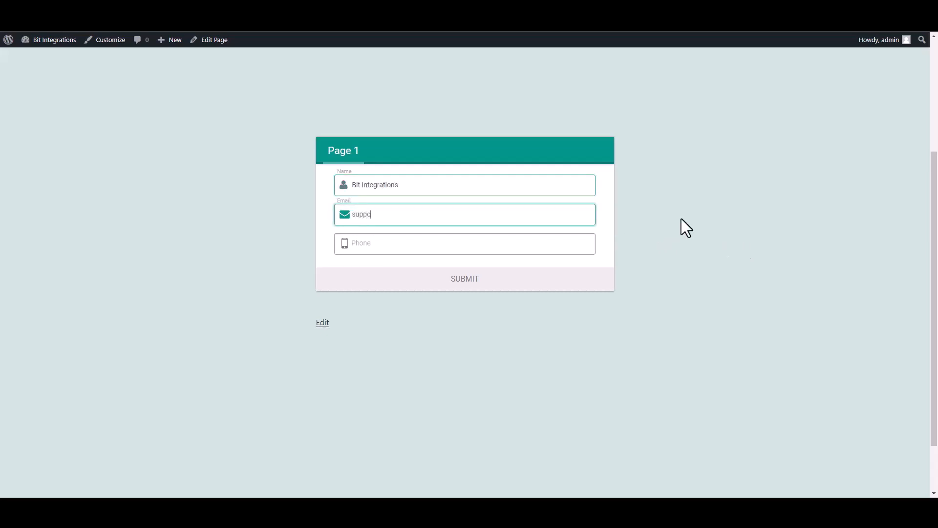
# Step: Fill in a support e-mail address and a phone number in the form, then submit it
pyautogui.click(587, 243)
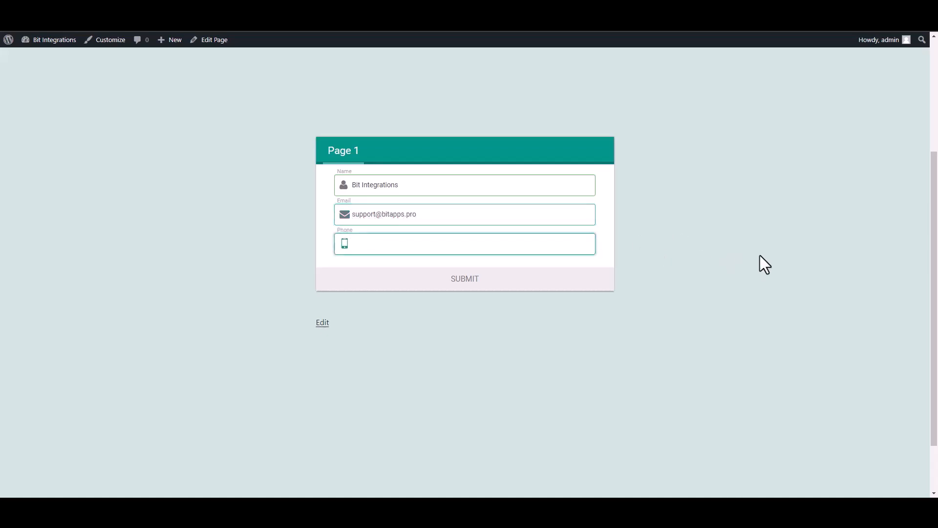
pyautogui.write('444555666')
pyautogui.click(576, 282)
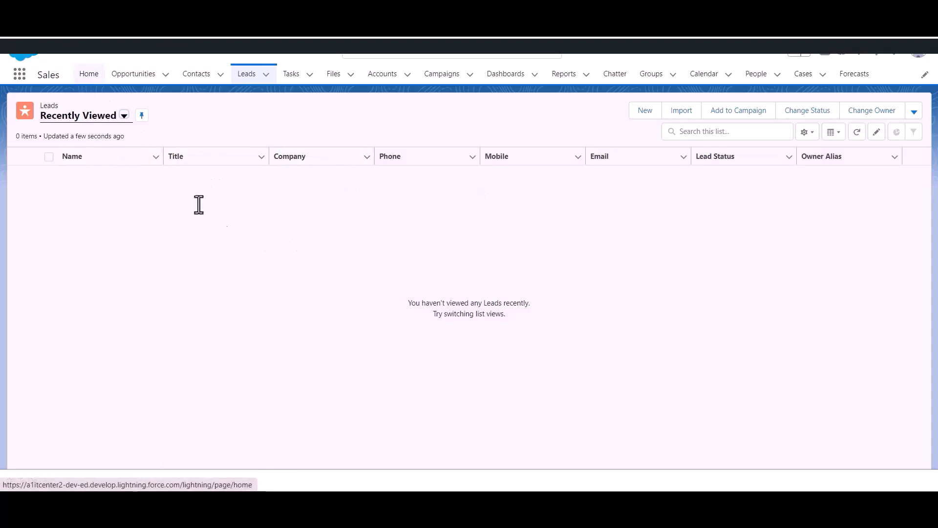
# Step: Open the Leads list in Salesforce
pyautogui.click(248, 77)
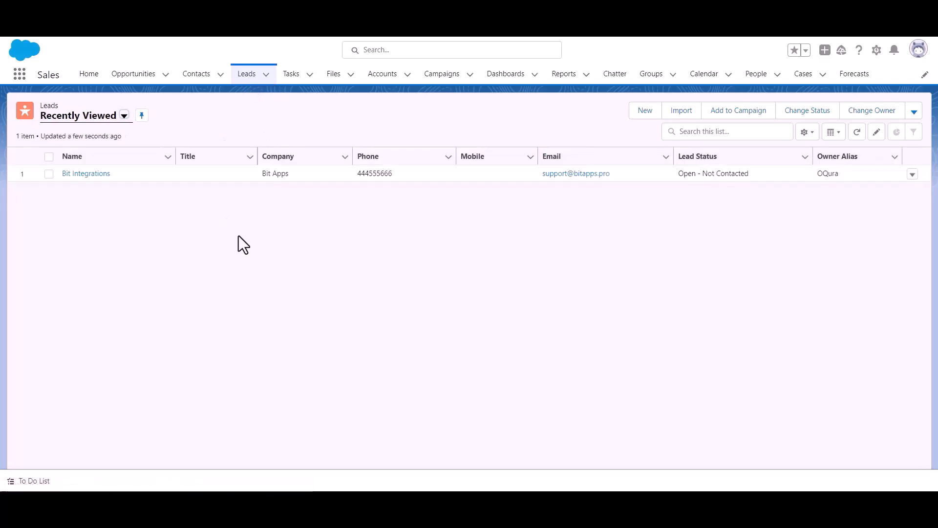